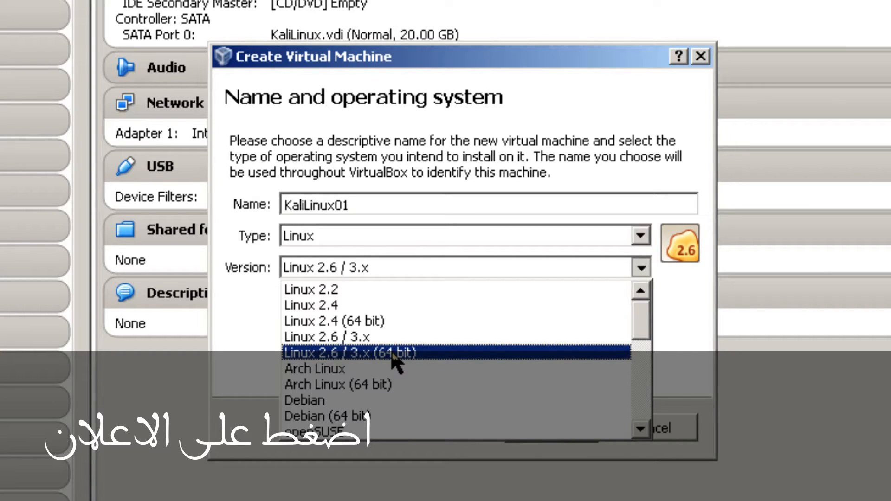
Step: Choose Linux 2.6 / 3.x (64 bit) as the version and give the machine 512 MB of memory
left_click(394, 354)
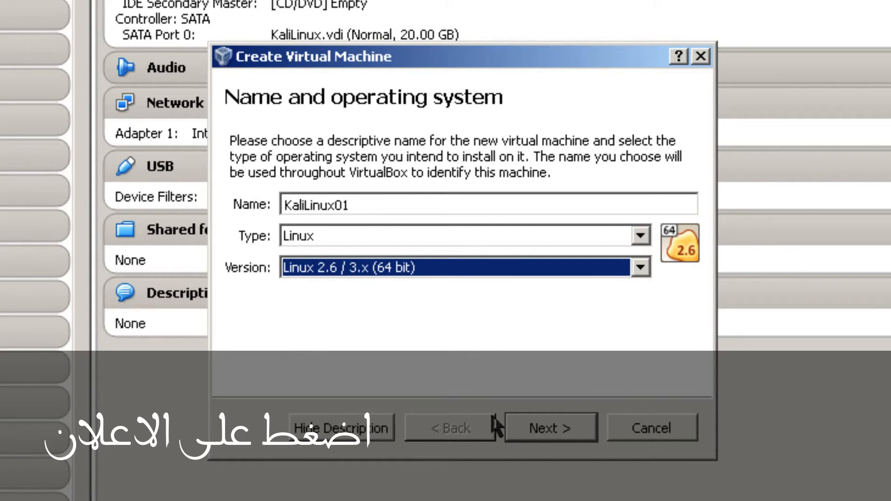
left_click(543, 424)
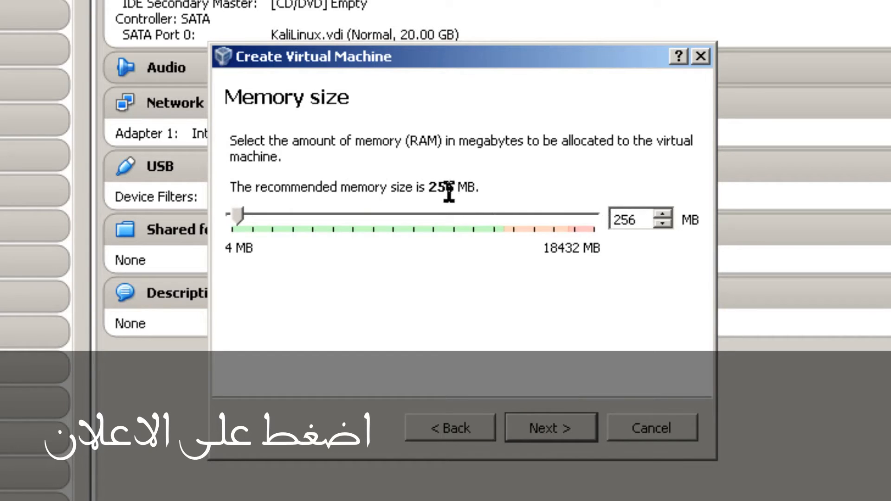
double_click(641, 224)
type("512")
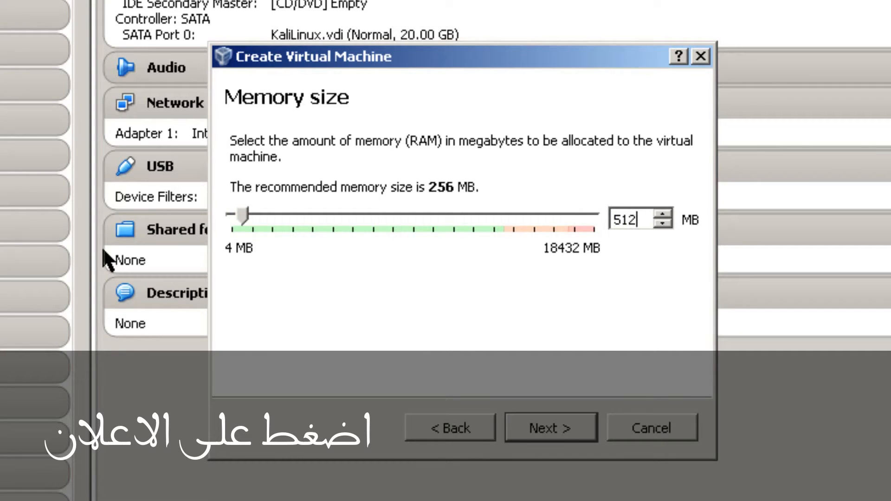
left_click(564, 432)
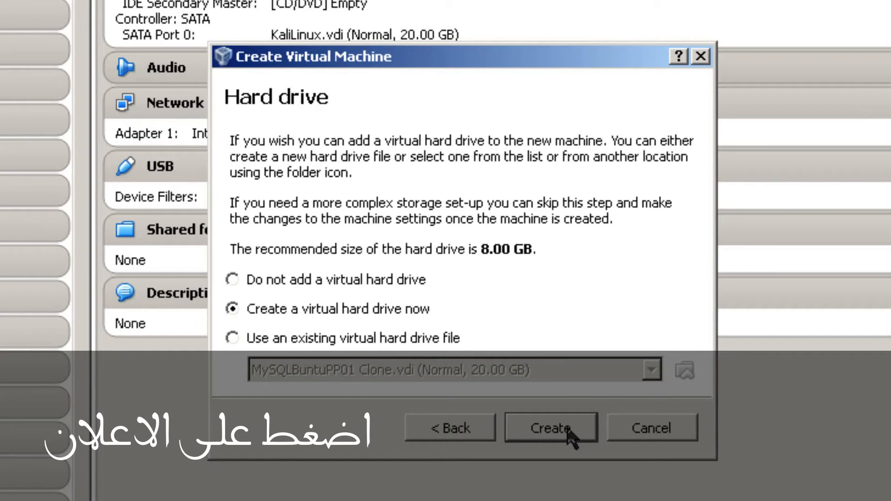
Step: Create a dynamically allocated 20 GB VDI hard drive to finish the KaliLinux01 machine
left_click(551, 427)
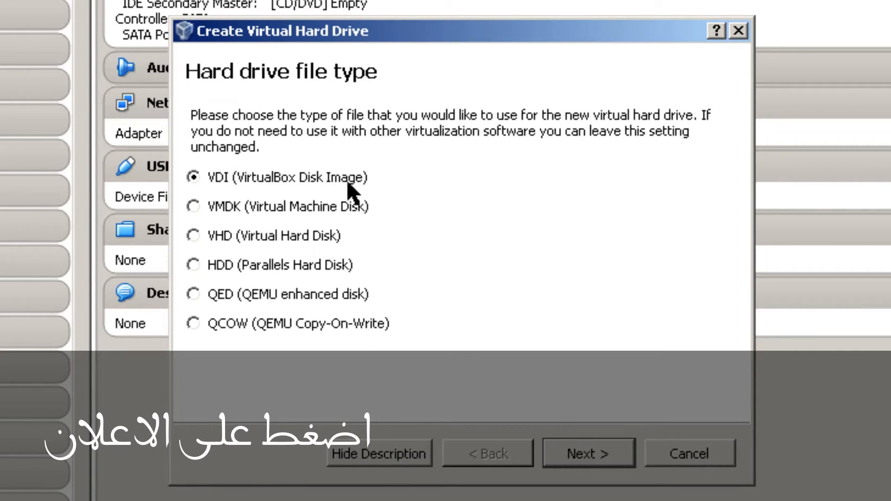
left_click(607, 457)
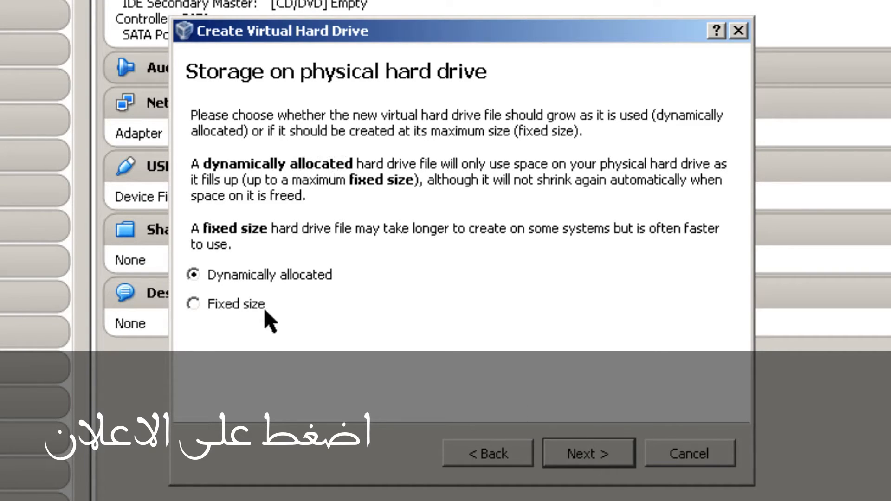
left_click(575, 458)
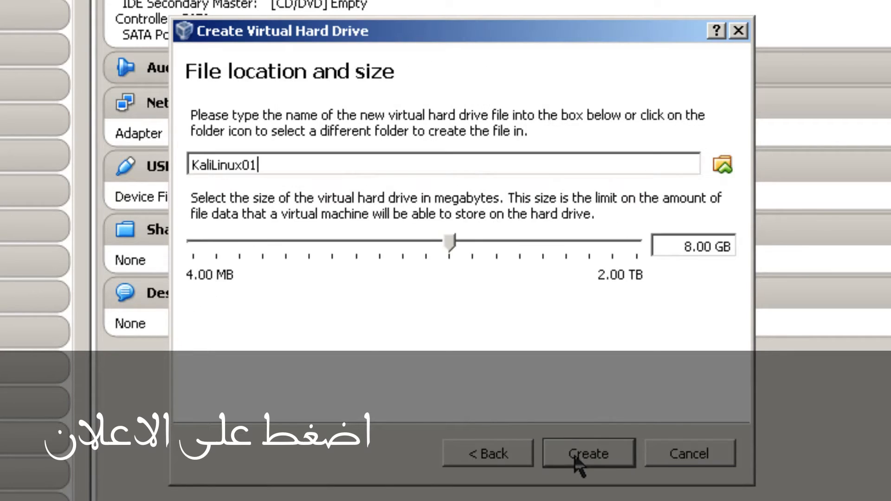
left_click(693, 246)
key("BackSpace")
type("20")
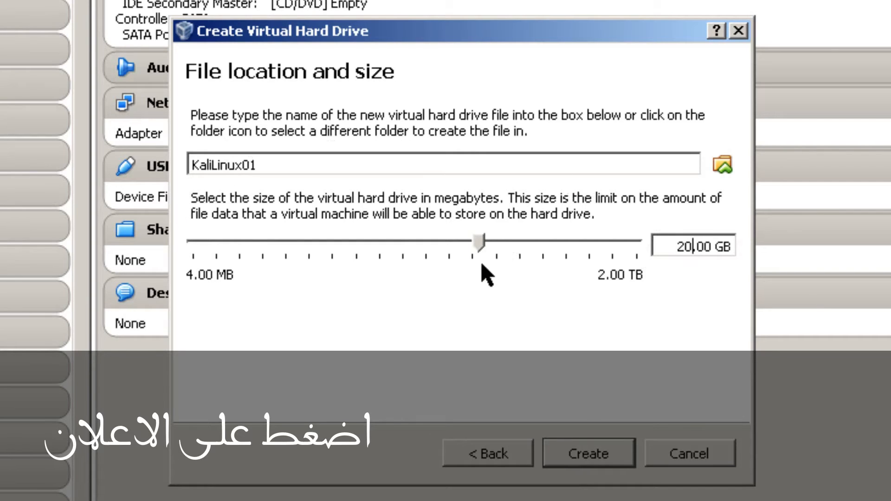
left_click(596, 457)
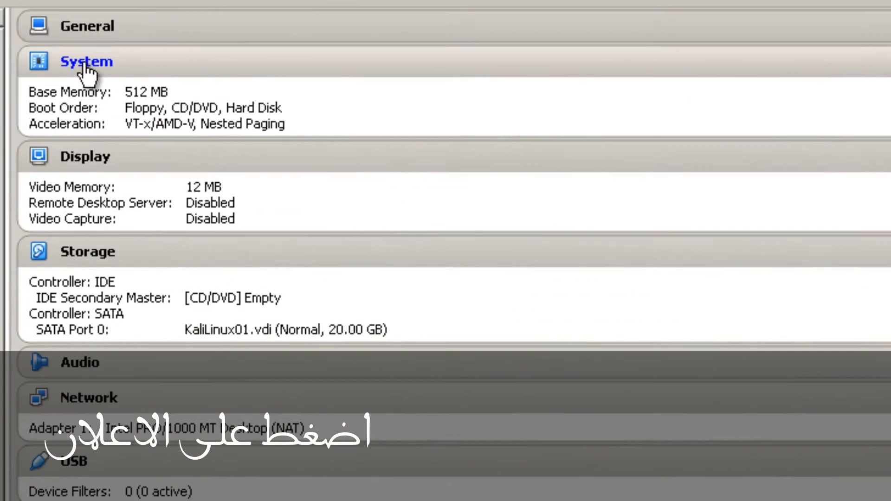
Step: Enable PAE/NX in KaliLinux01's System > Processor settings and save
left_click(84, 65)
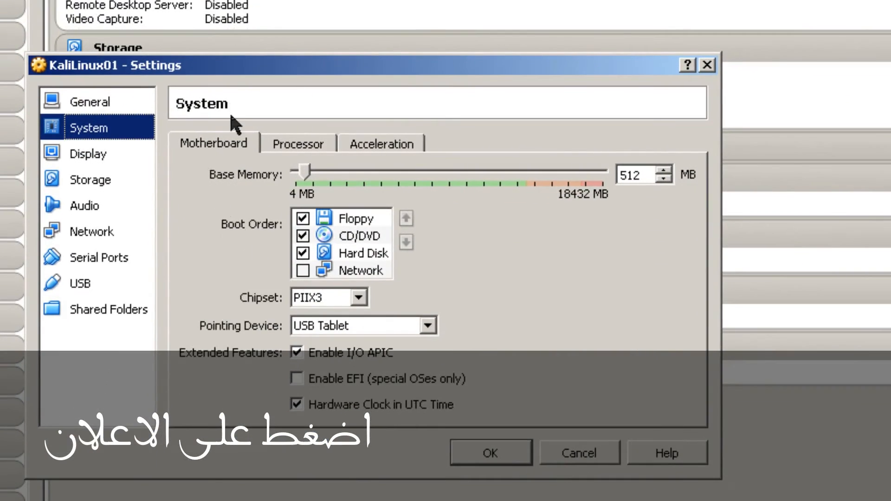
left_click(300, 146)
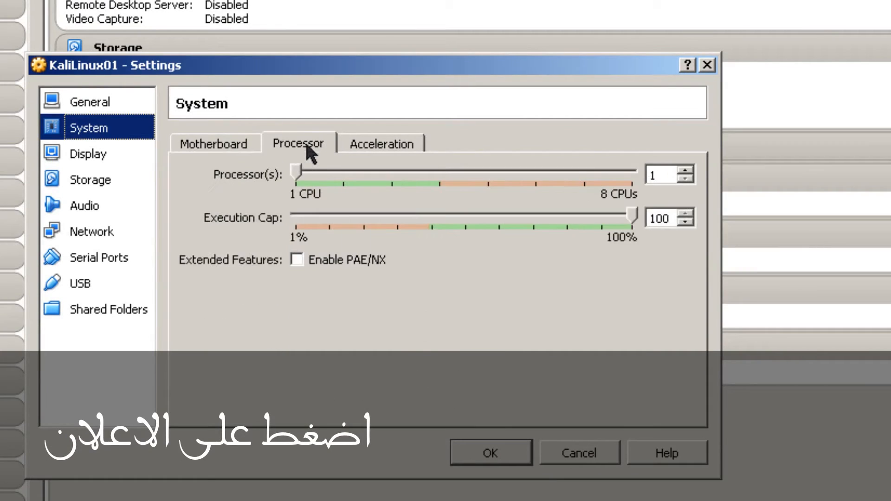
left_click(297, 260)
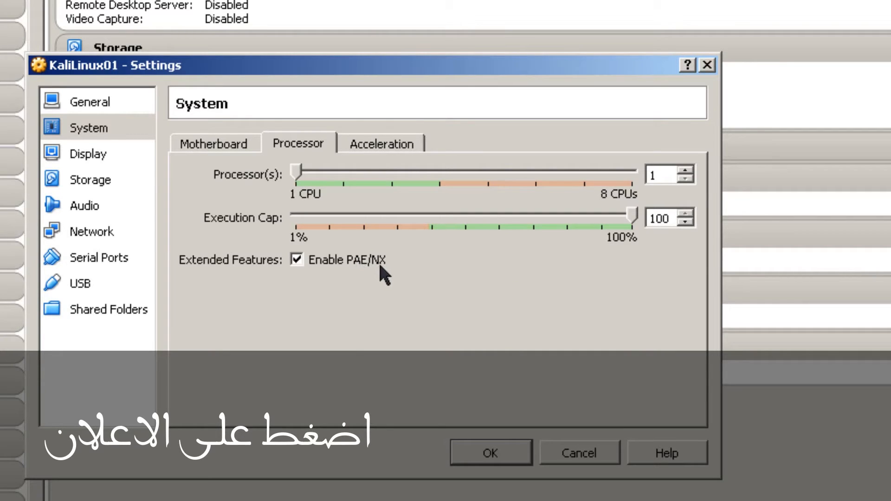
left_click(495, 453)
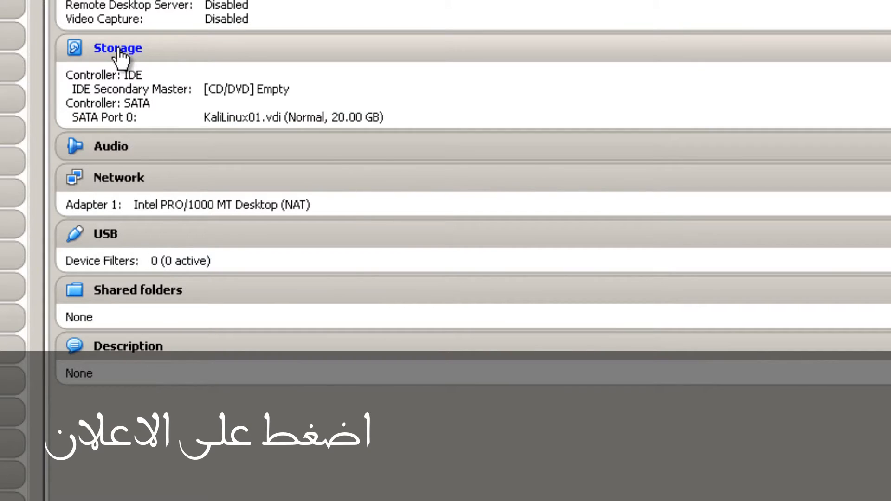
Step: Insert kali-linux-1.0.6-amd64.iso into KaliLinux01's empty CD/DVD drive and save the storage settings
left_click(119, 52)
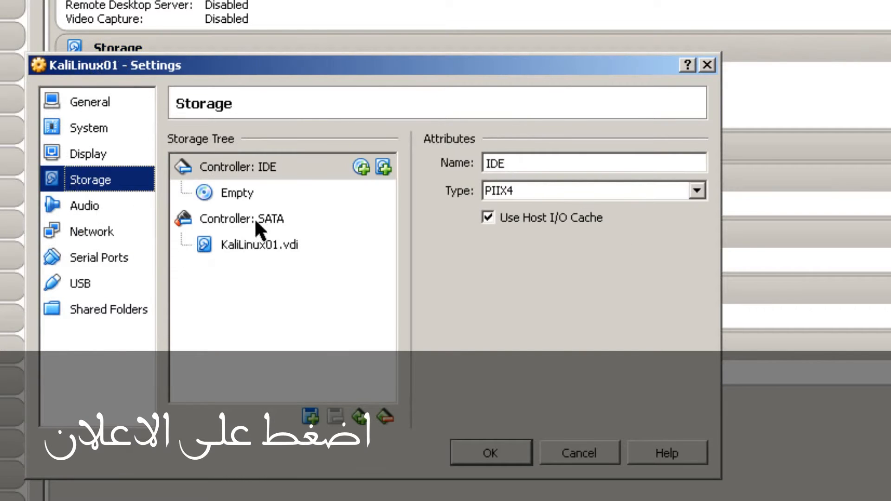
left_click(237, 192)
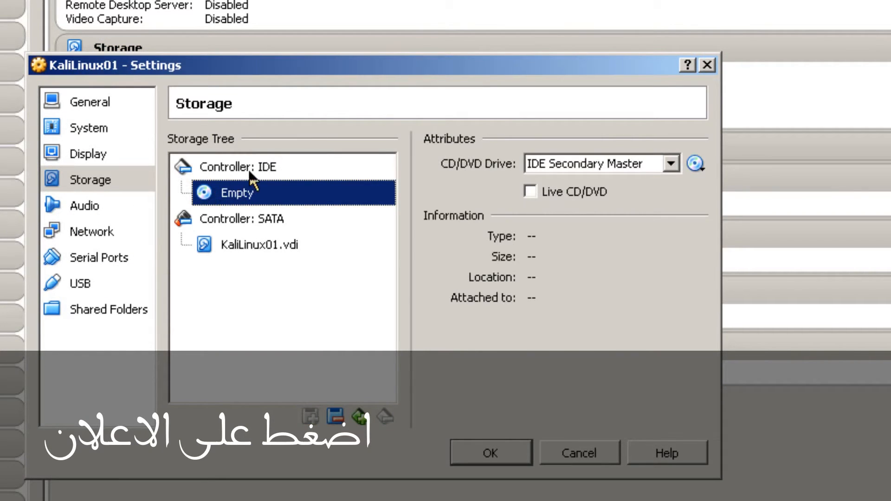
left_click(697, 166)
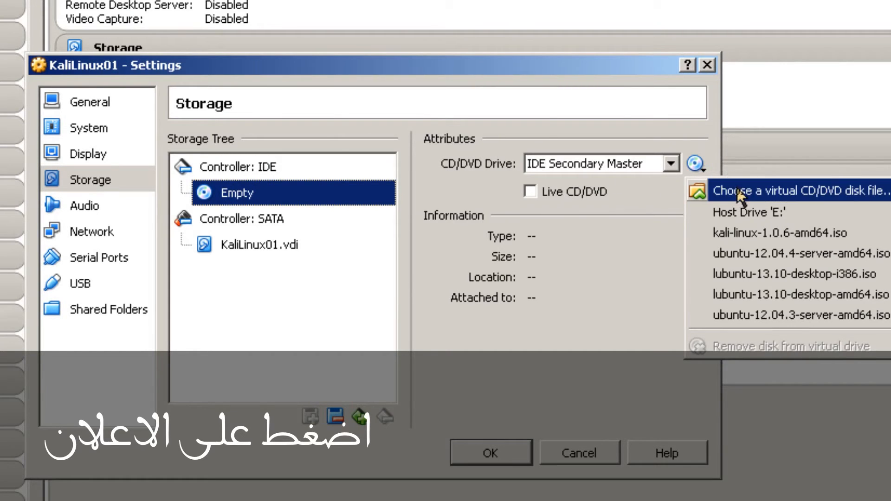
left_click(739, 190)
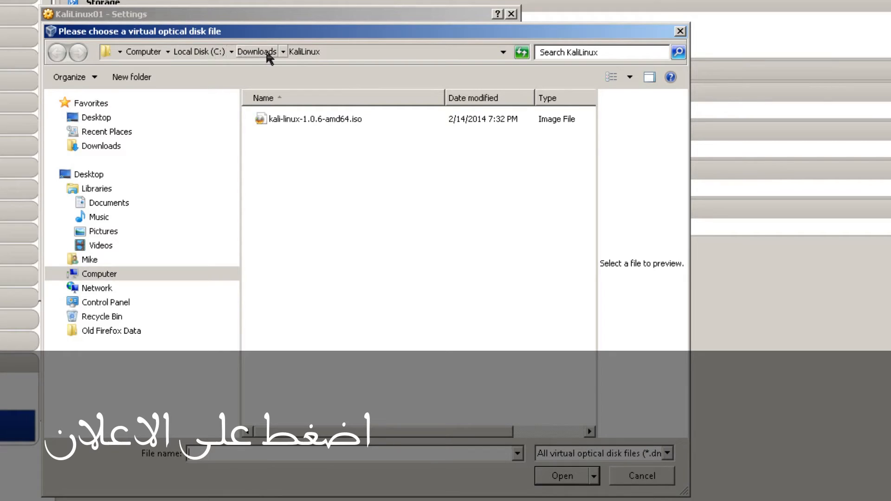
left_click(288, 120)
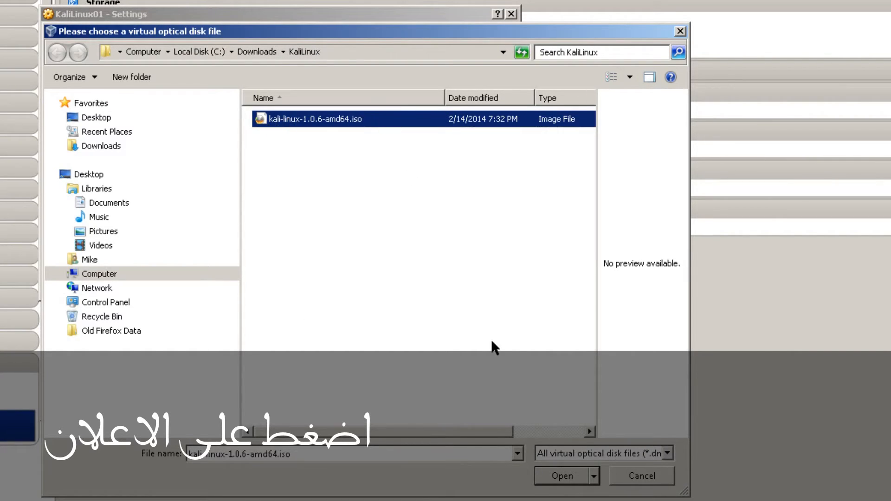
left_click(578, 483)
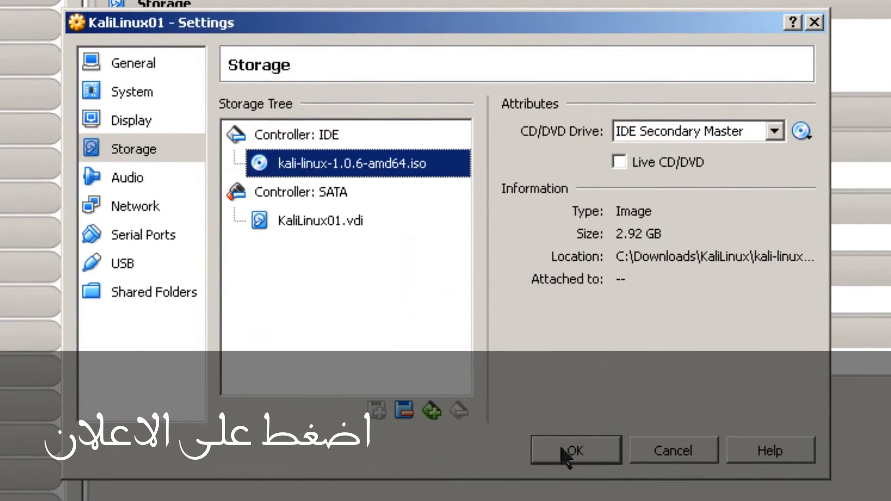
left_click(519, 407)
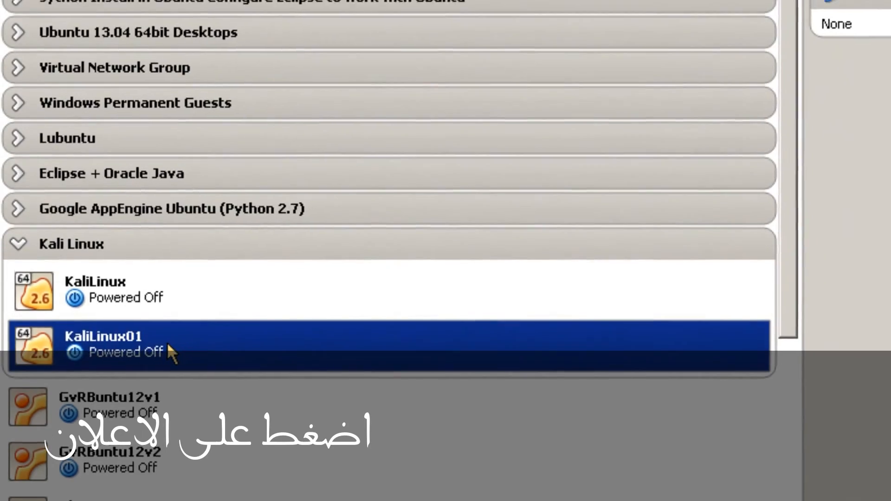
Step: Start KaliLinux01 from its context menu in the VM list
right_click(188, 325)
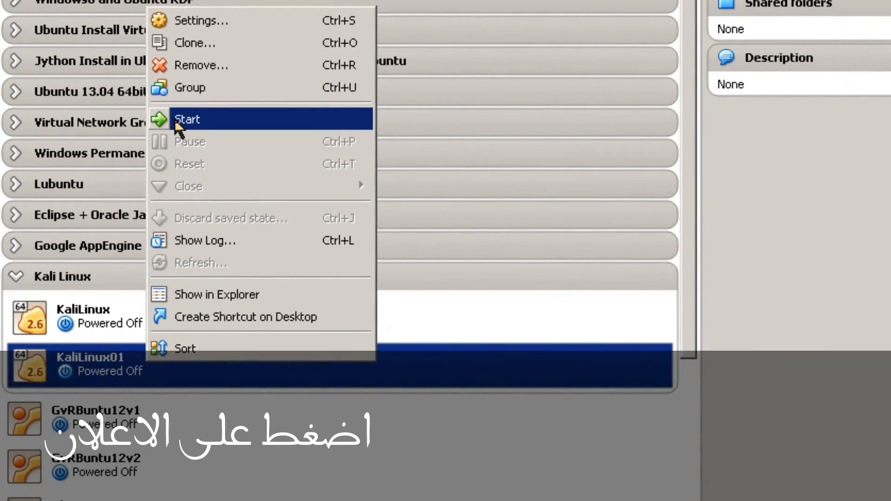
left_click(185, 87)
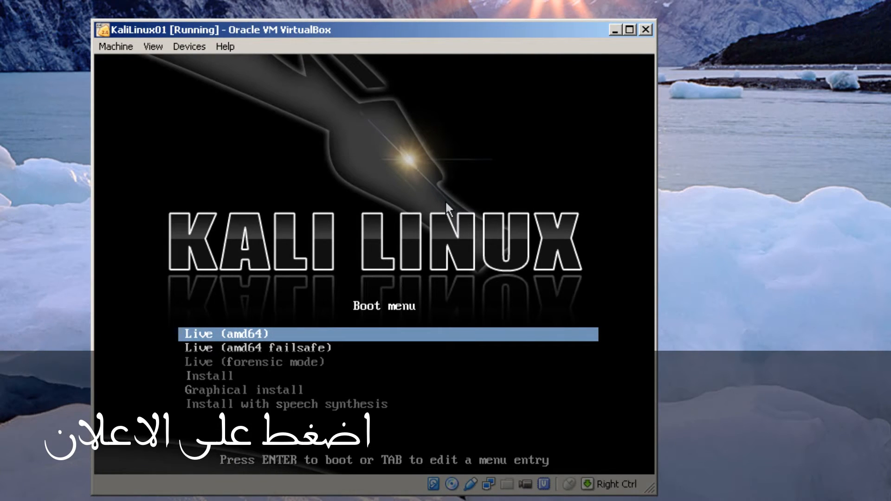
Step: Highlight the text Install entry in the Kali boot menu and boot it
key("Down")
key("Down")
key("Down")
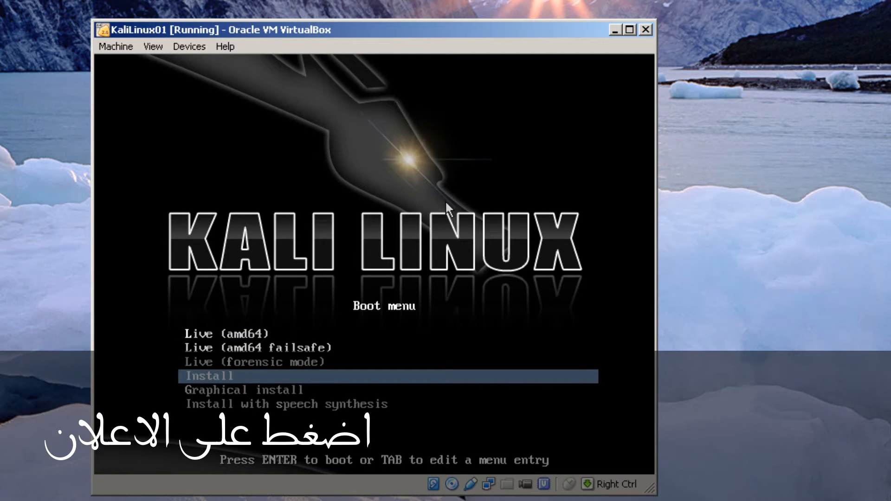
key("Down")
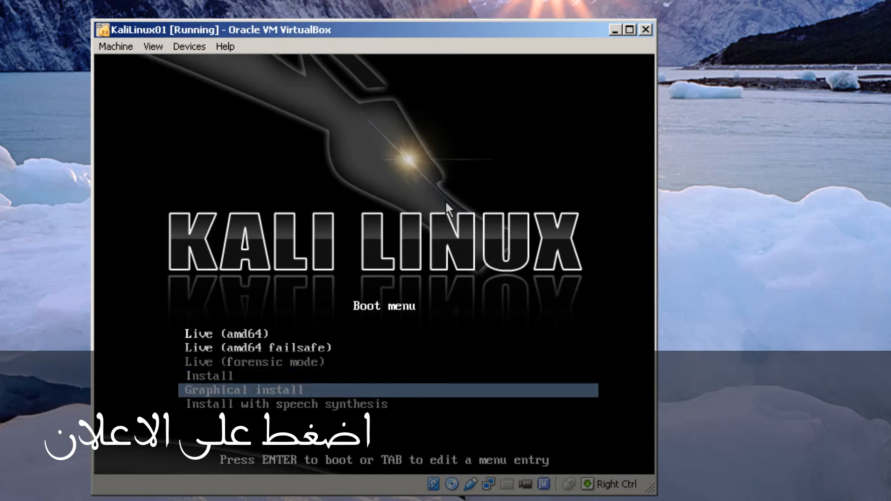
key("Down")
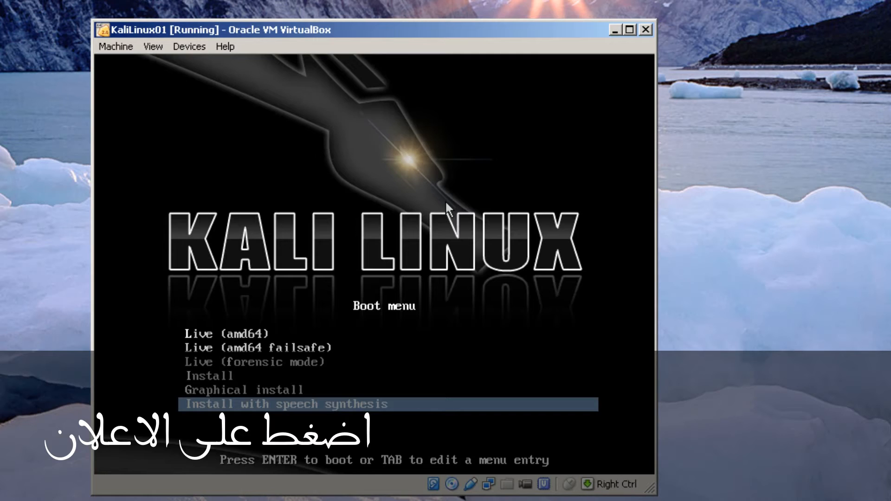
key("Up")
key("Up")
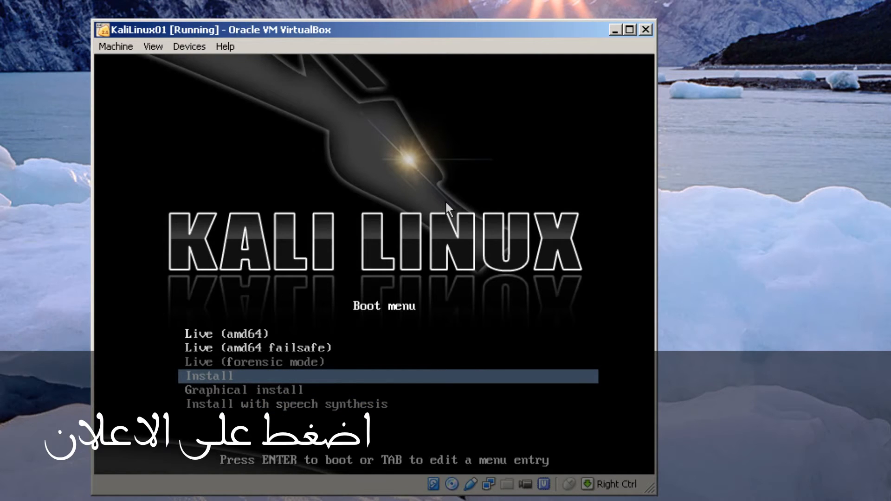
key("Return")
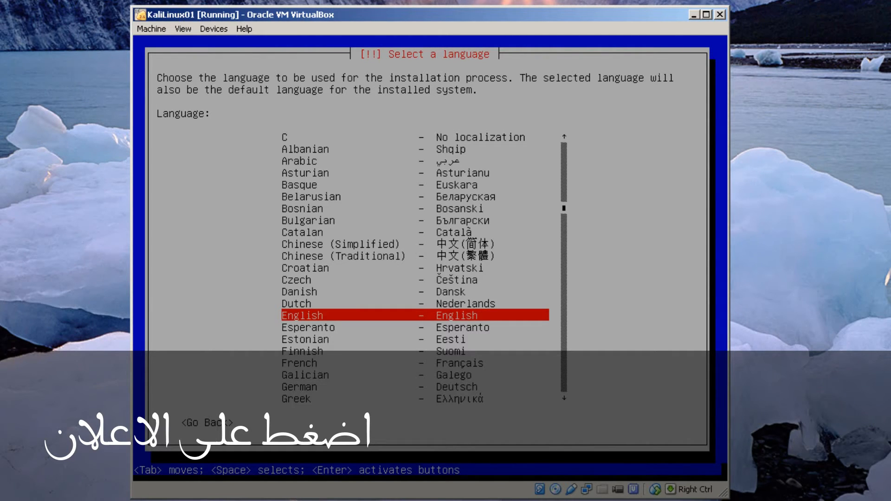
Step: Accept English as language, United States as location and American English as keymap
key("Return")
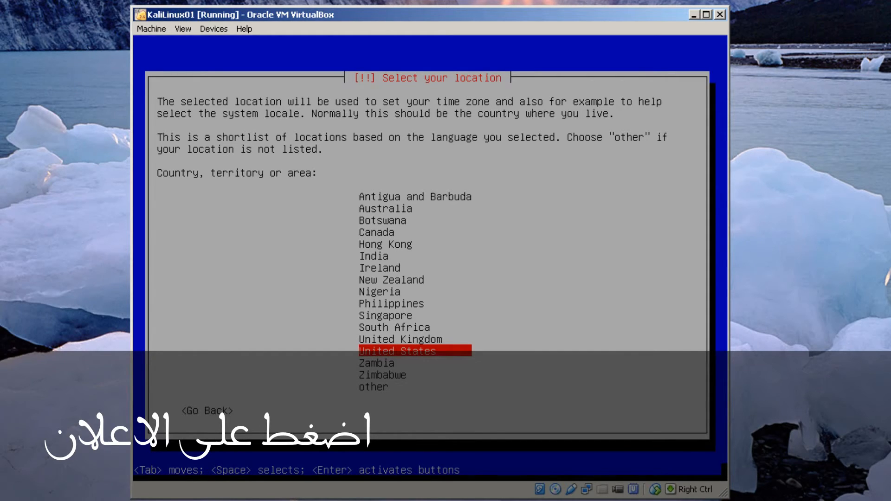
key("Return")
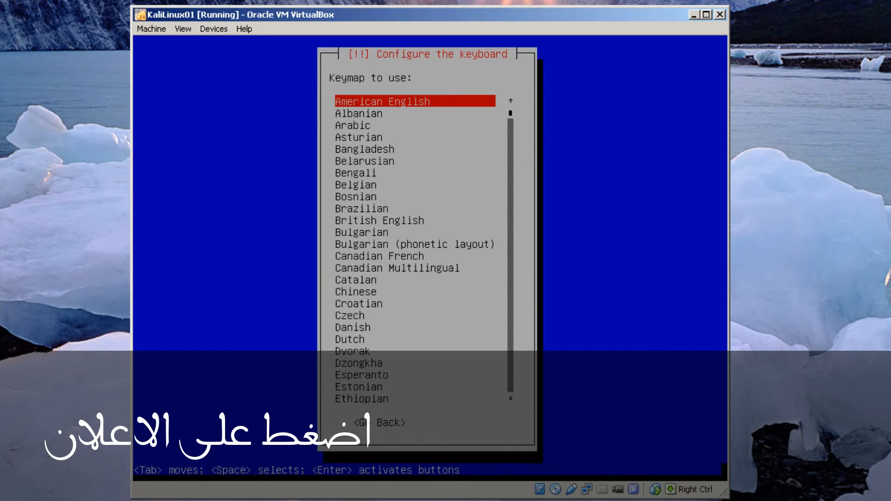
key("Return")
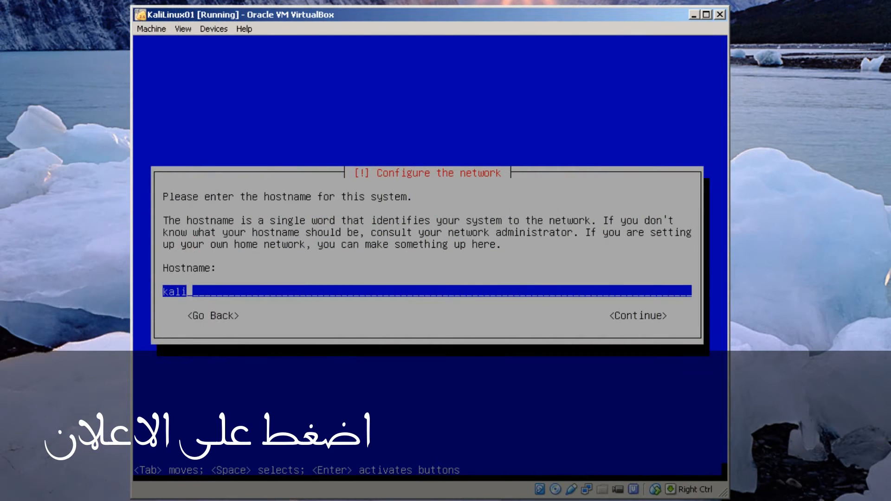
Step: Set the hostname to kalilinux01 and the domain name to private.edu
type("linux01")
key("Return")
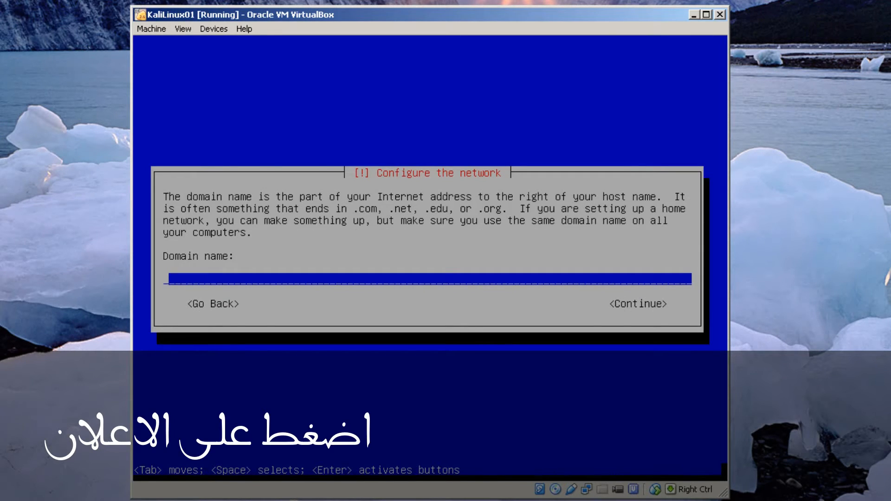
type("kalilinux")
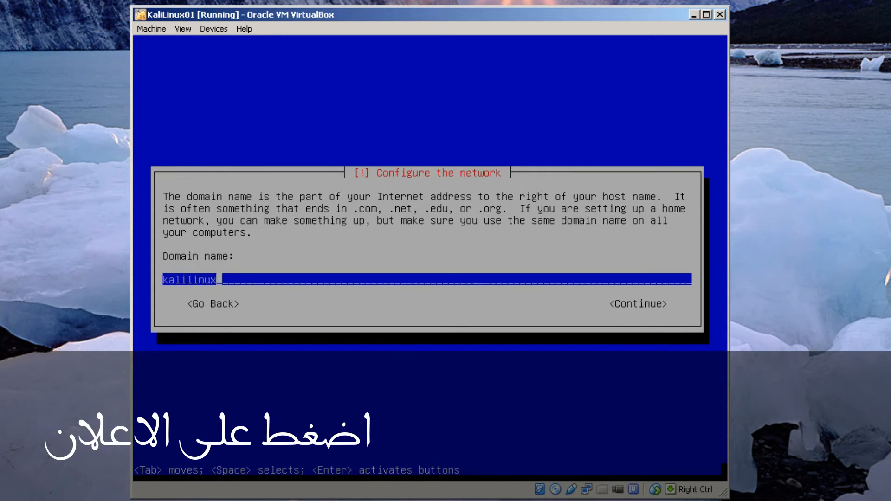
type("01.private.")
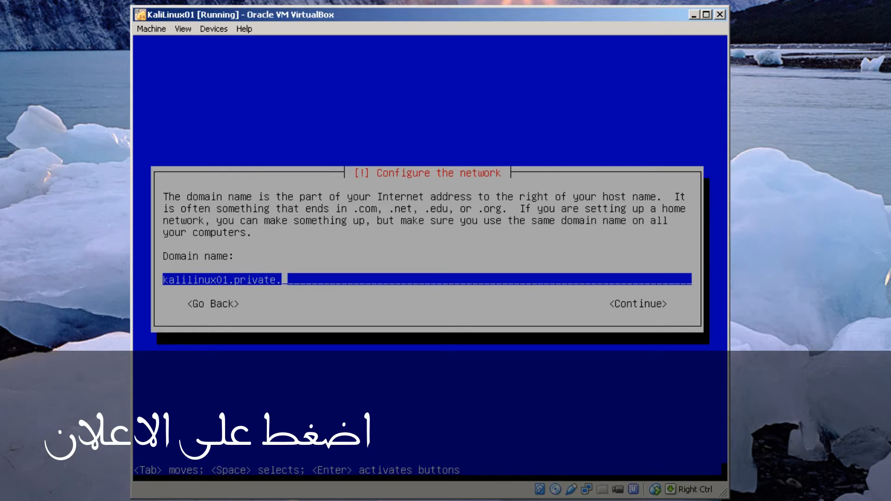
type("edu")
key("Left")
key("Left")
key("Left")
key("Left")
key("Left")
key("Left")
key("Left")
key("Left")
key("Left")
key("Left")
key("Left")
key("BackSpace")
key("BackSpace")
key("BackSpace")
key("BackSpace")
key("BackSpace")
key("BackSpace")
key("BackSpace")
key("BackSpace")
key("BackSpace")
key("BackSpace")
key("BackSpace")
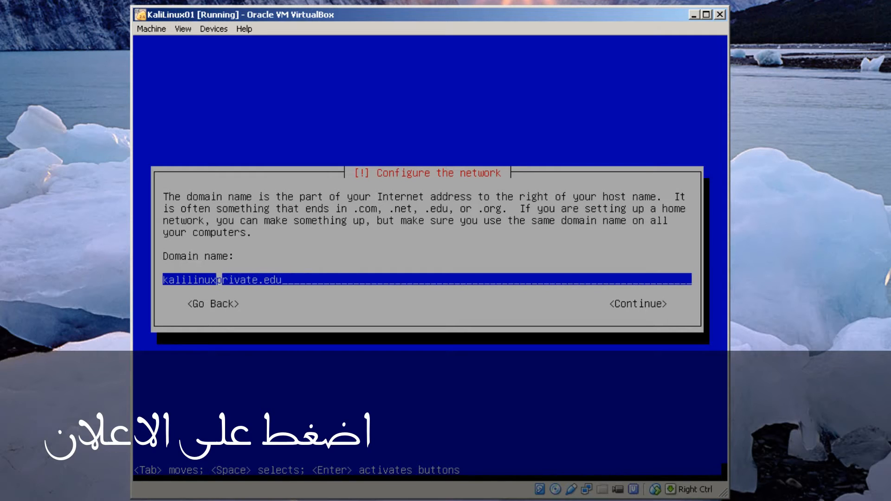
key("BackSpace")
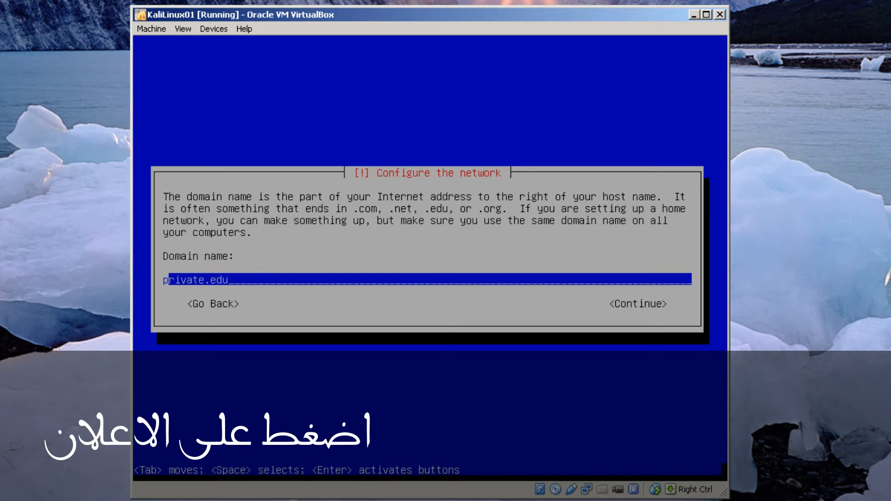
key("Tab")
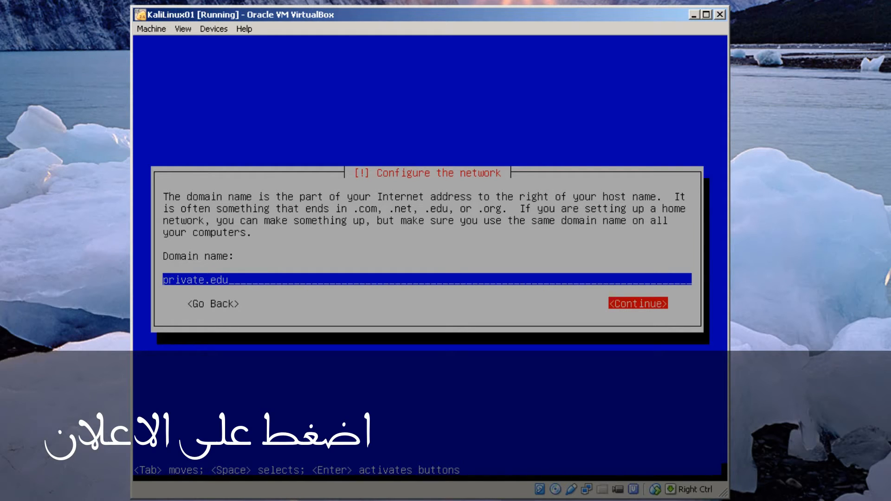
key("Return")
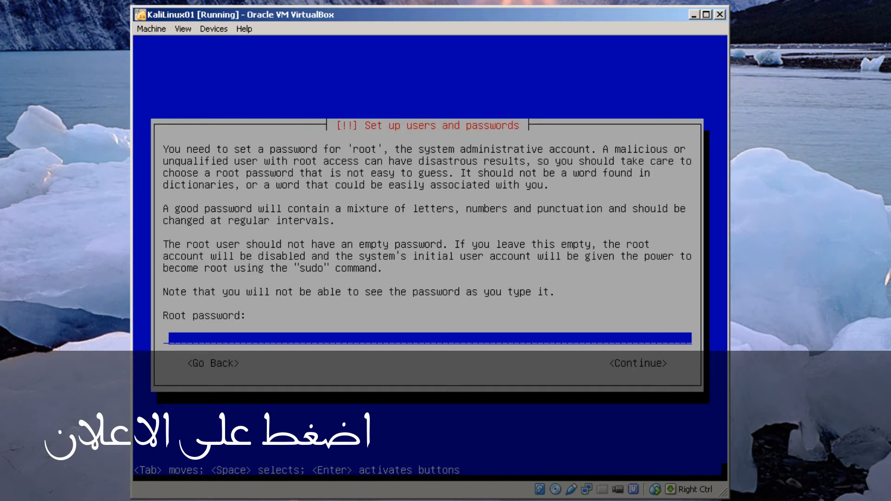
Step: Enter and confirm the root password, then choose the Eastern time zone
type("********")
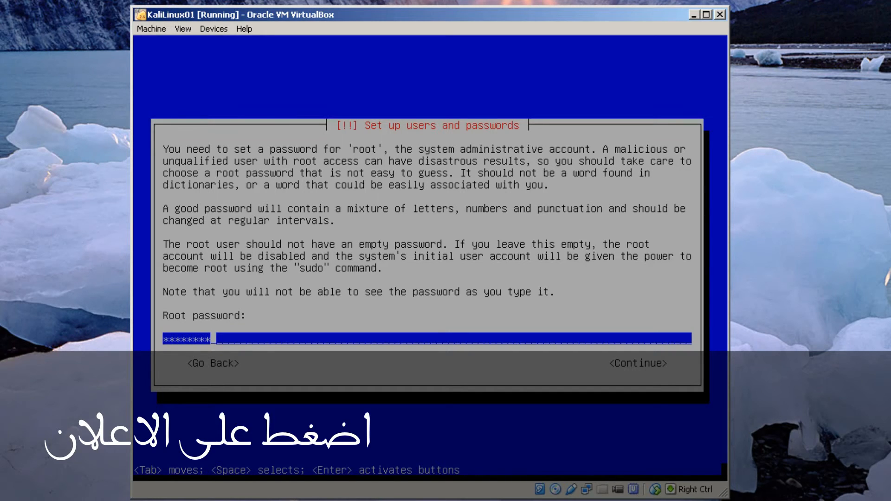
key("Return")
type("********")
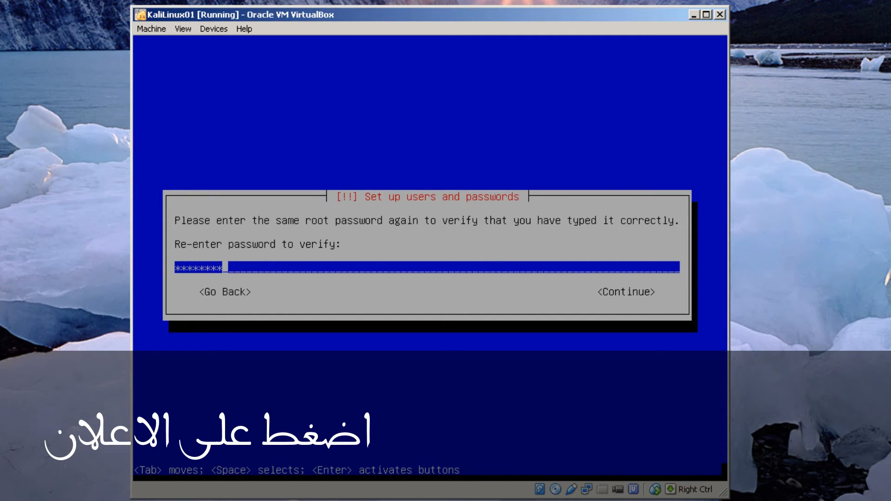
key("Return")
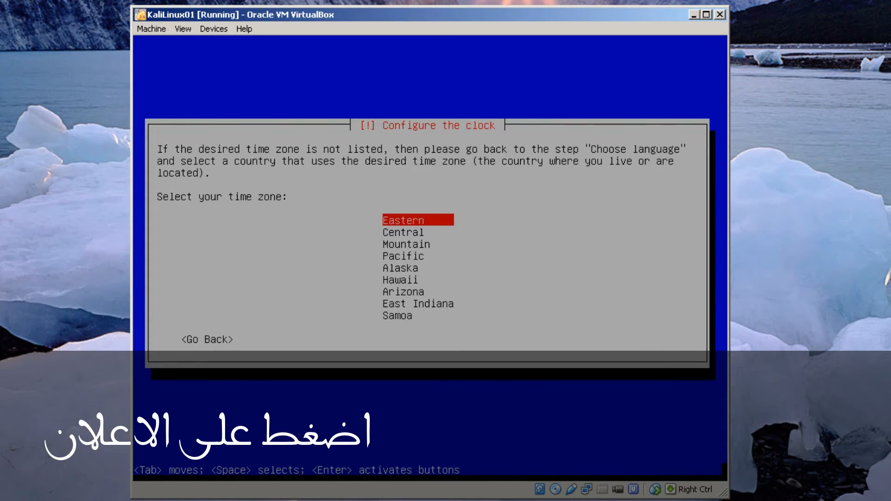
key("Return")
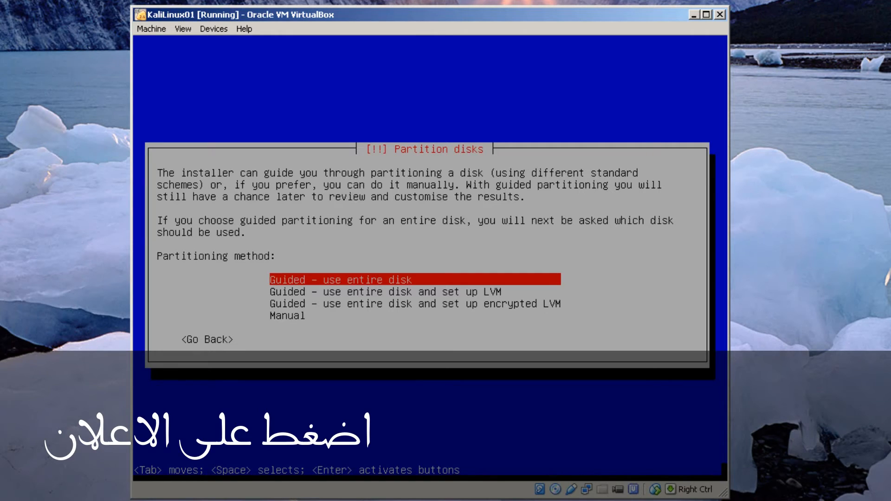
Step: Use guided whole-disk partitioning with all files in one partition and write changes to disk
key("Return")
key("Return")
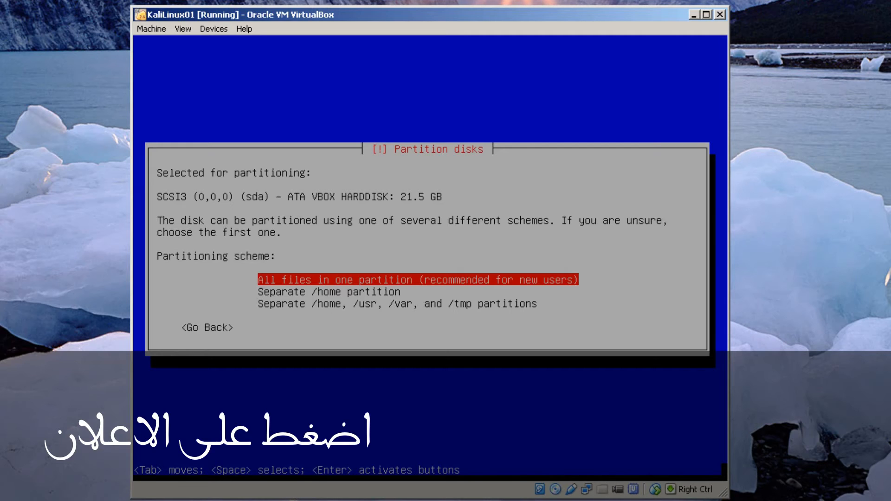
key("Return")
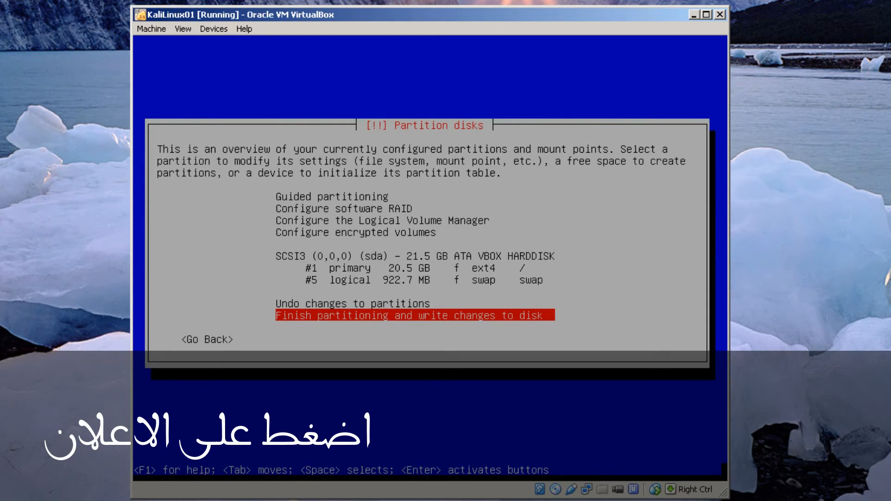
key("Return")
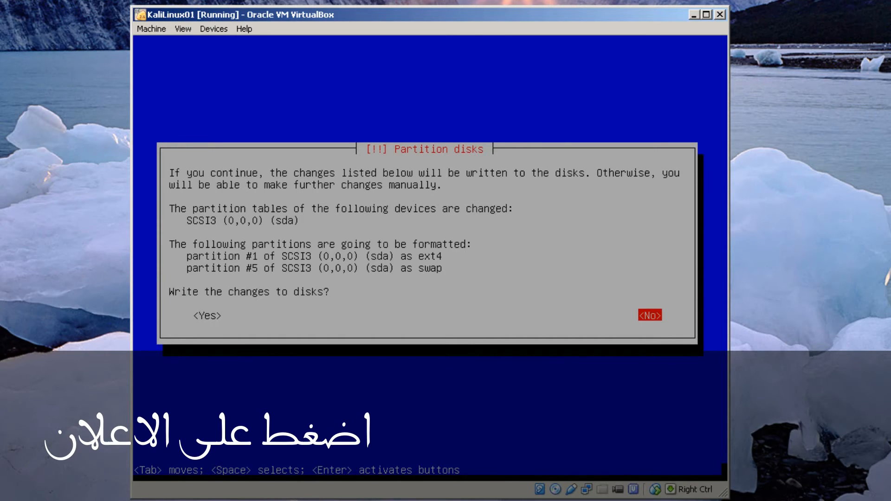
key("Tab")
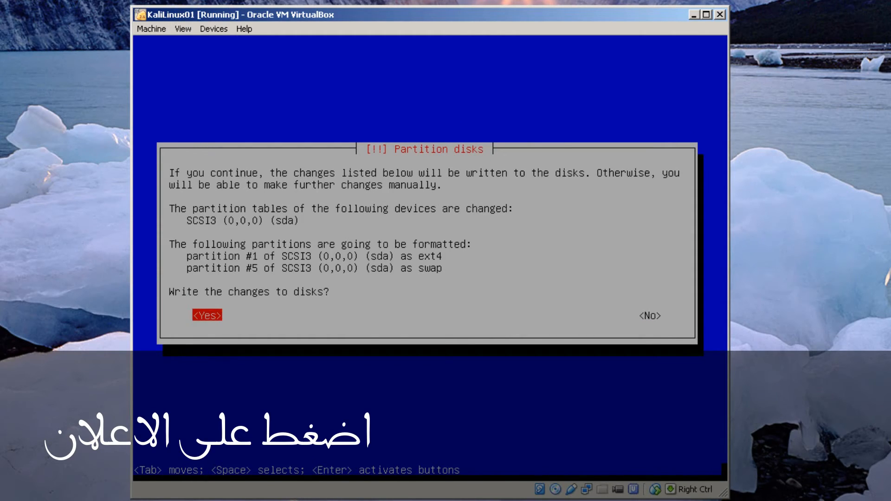
key("Return")
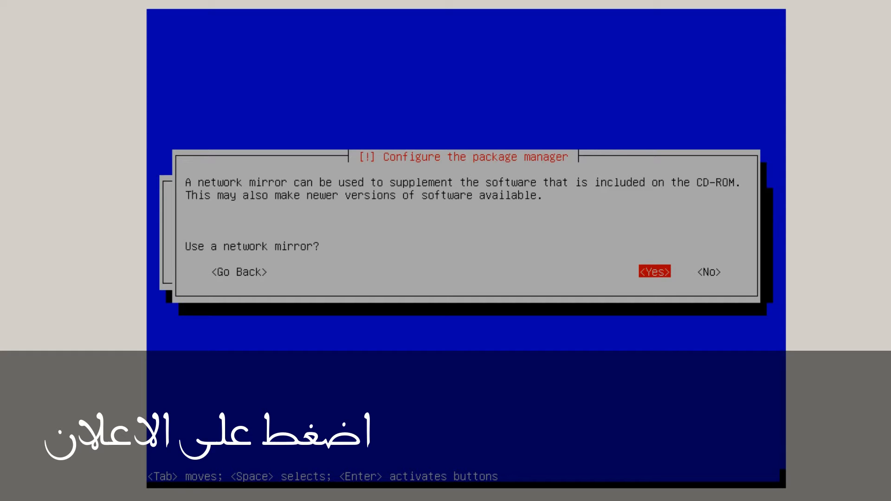
Step: Accept the network mirror, leave the HTTP proxy blank, and complete the installation to reboot
key("Return")
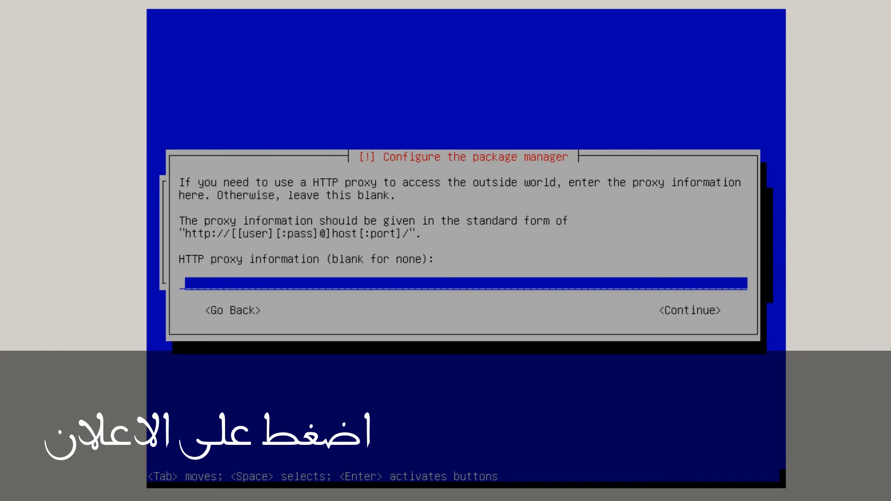
key("Return")
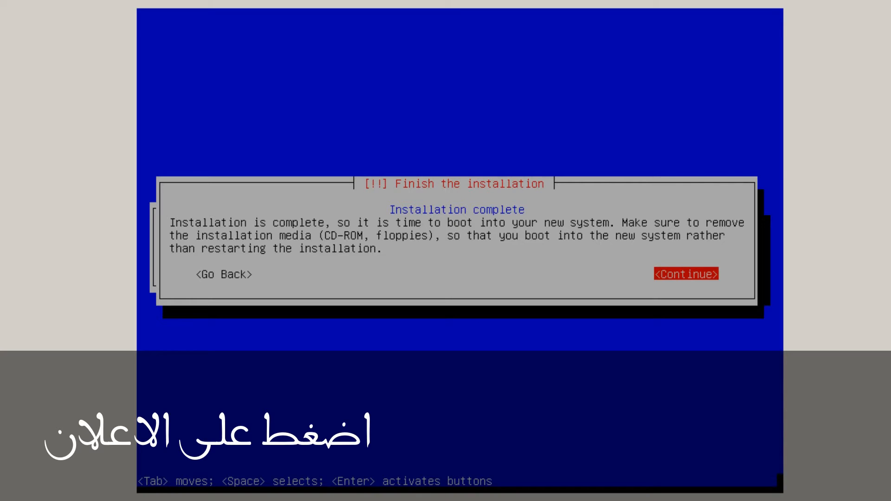
key("Return")
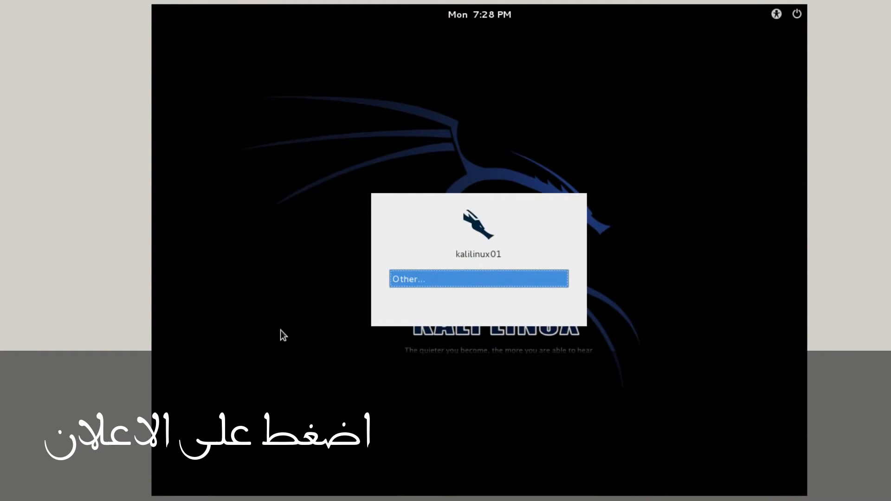
Step: Log in to the Kali desktop as root with the account password
left_click(453, 276)
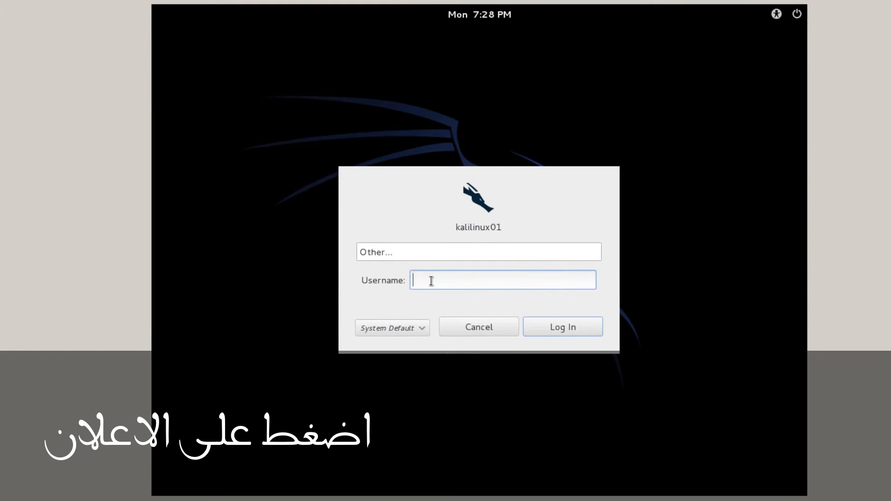
type("root")
left_click(565, 327)
type("********")
key("Return")
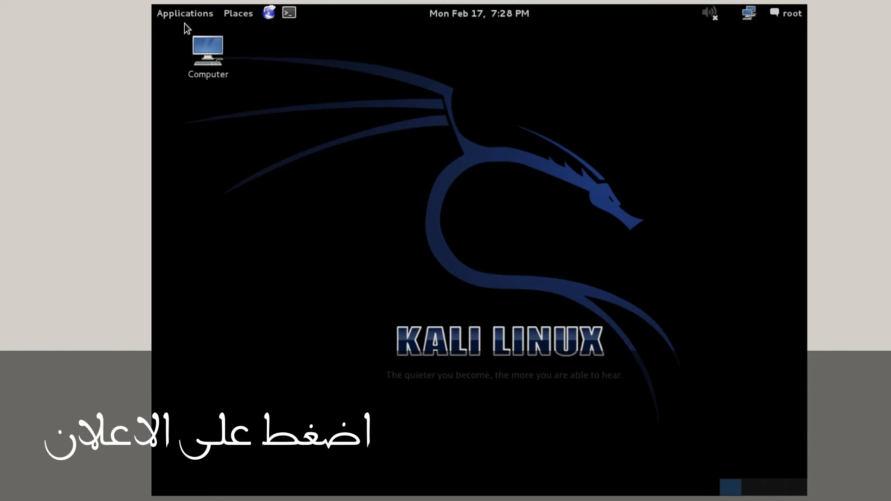
Step: Launch a Terminal from Applications > Accessories
left_click(186, 17)
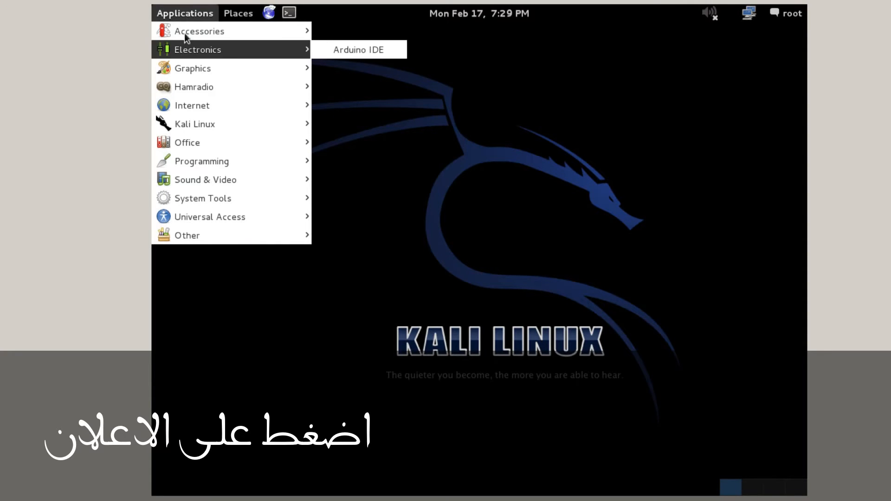
mouse_move(186, 29)
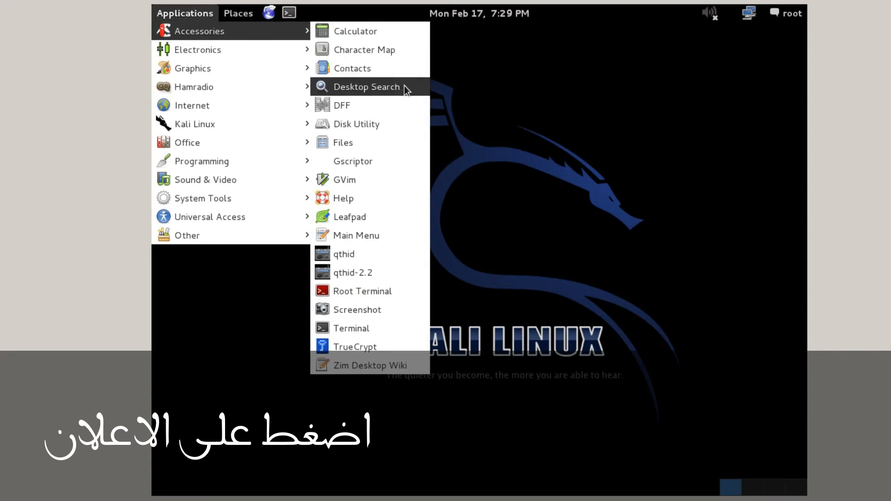
left_click(361, 333)
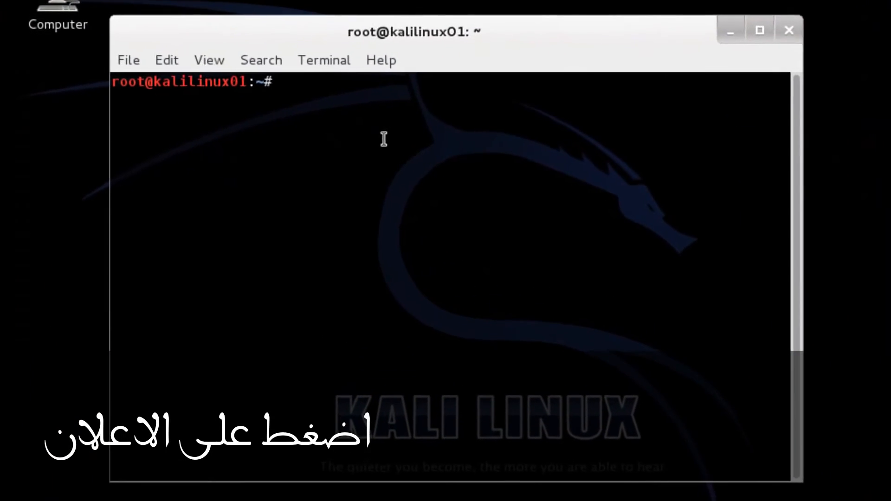
Step: Run 'apt-get update && apt-get -y upgrade && apt-get -y install dkms', then type poweroff
type("sudo")
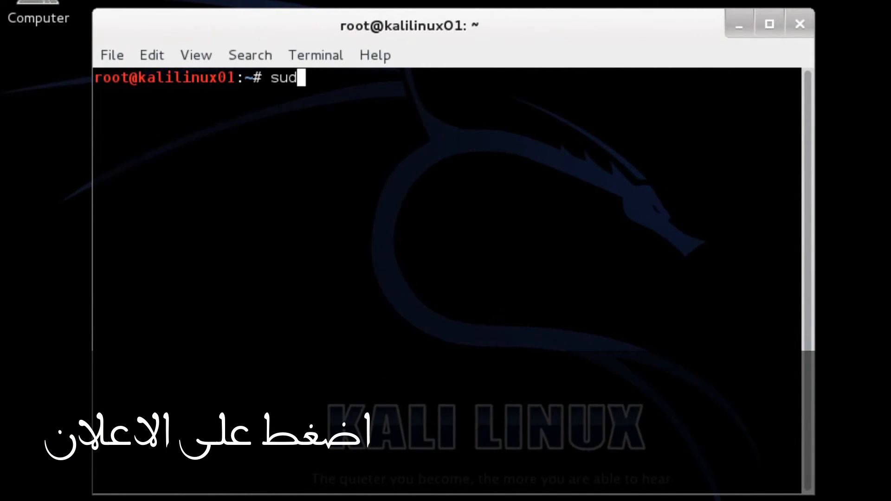
key("BackSpace")
key("BackSpace")
key("BackSpace")
key("BackSpace")
type("apt-get")
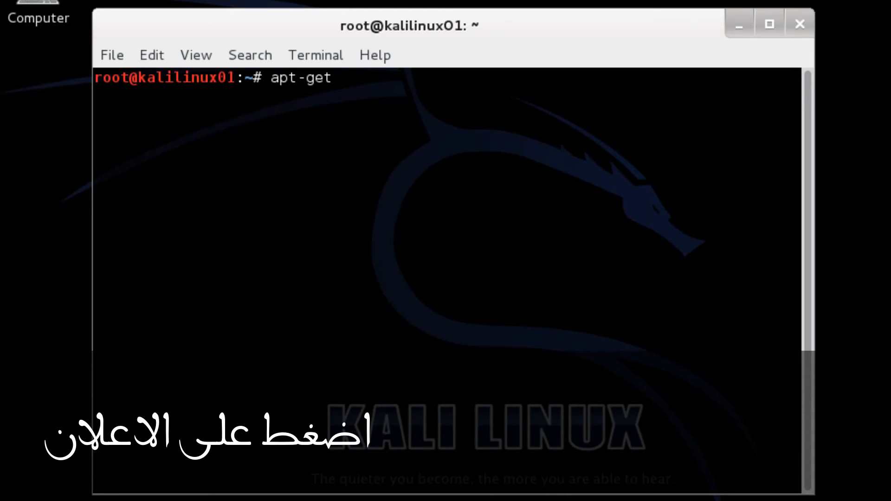
type(" update &&")
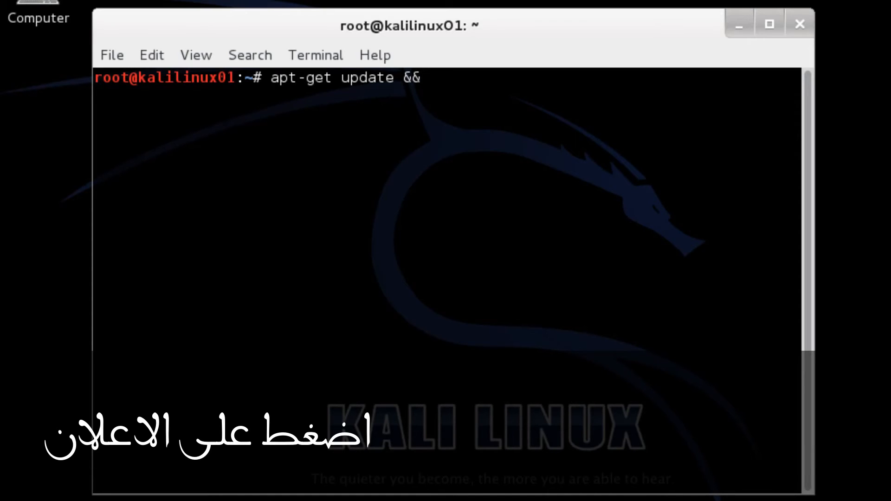
type(" apt-get")
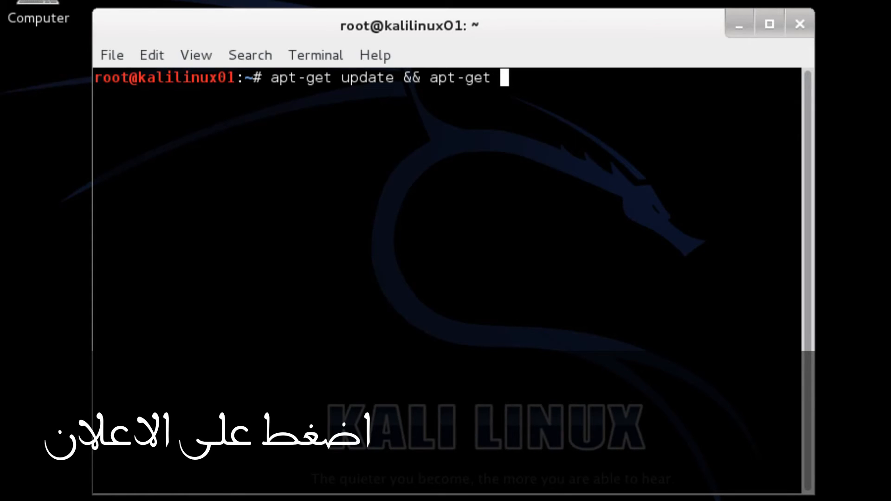
type(" -y upgrade")
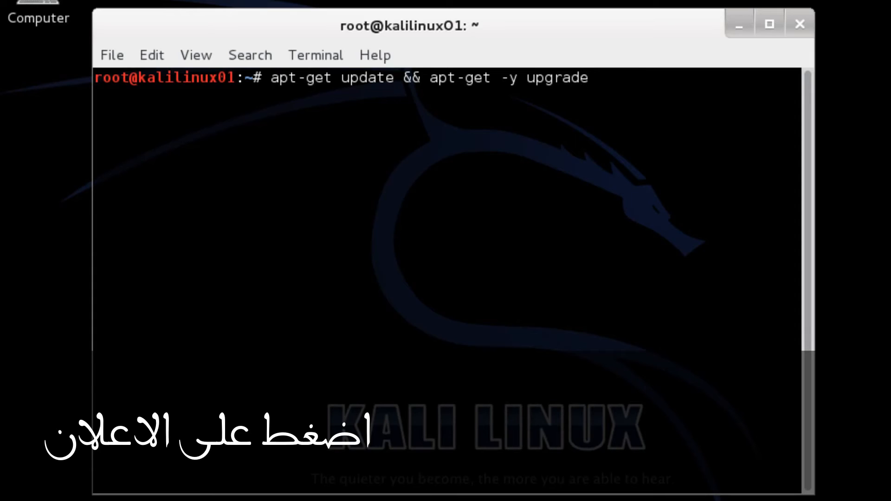
type(" && apt-get")
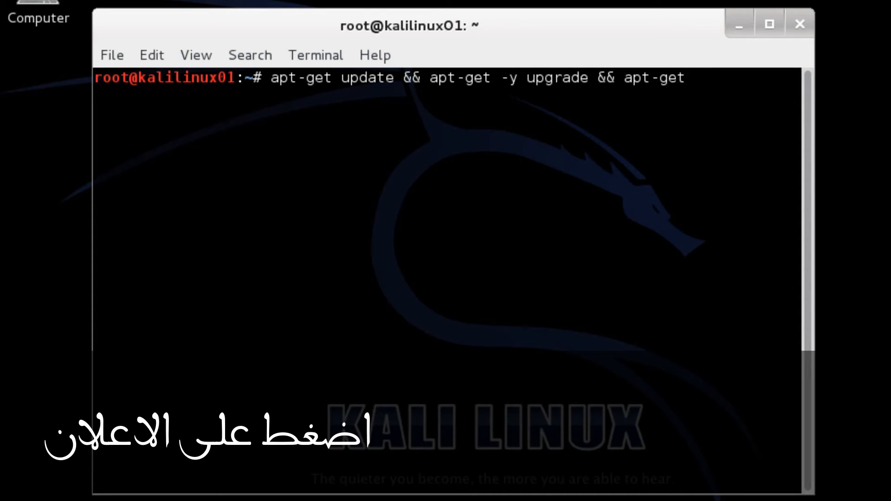
type(" -y")
type("instal")
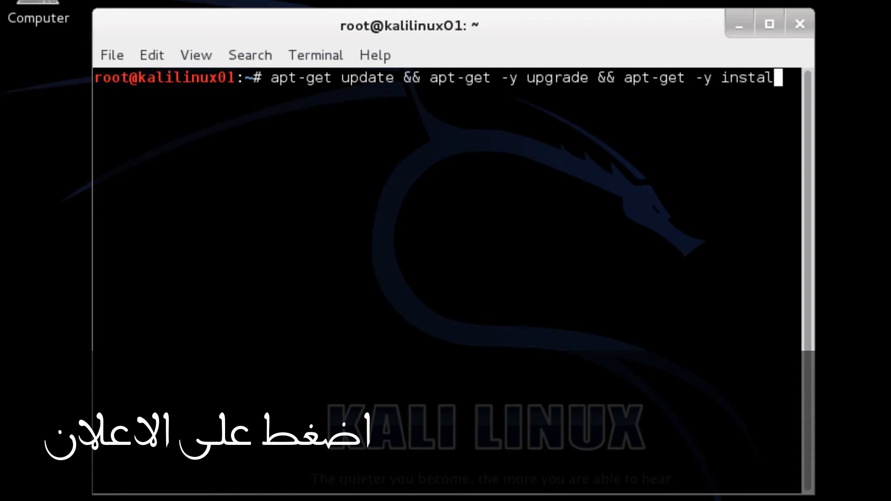
type("l dkms")
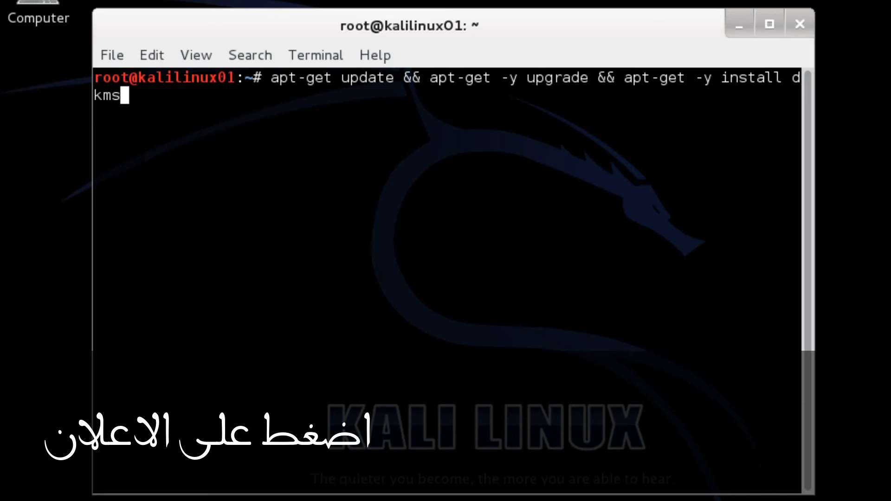
key("Return")
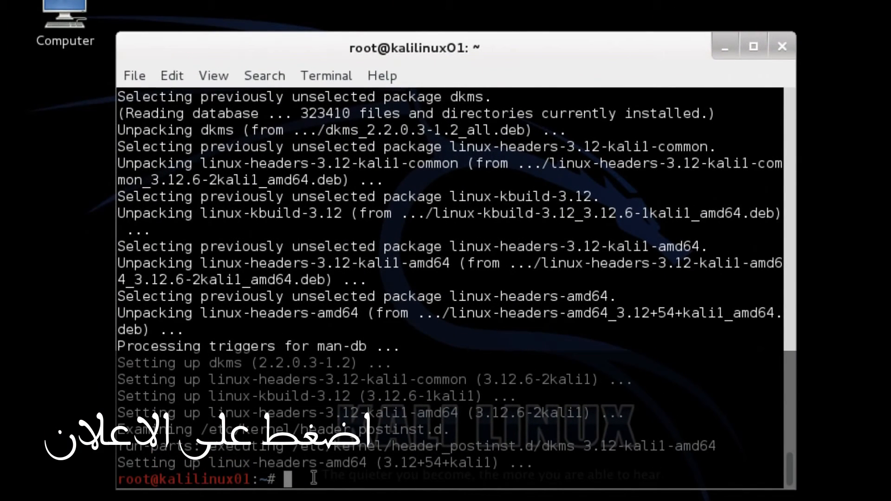
type("poweroff")
Step: Power off the VM and assign Host Drive 'E:' to its empty IDE CD/DVD slot
key("Return")
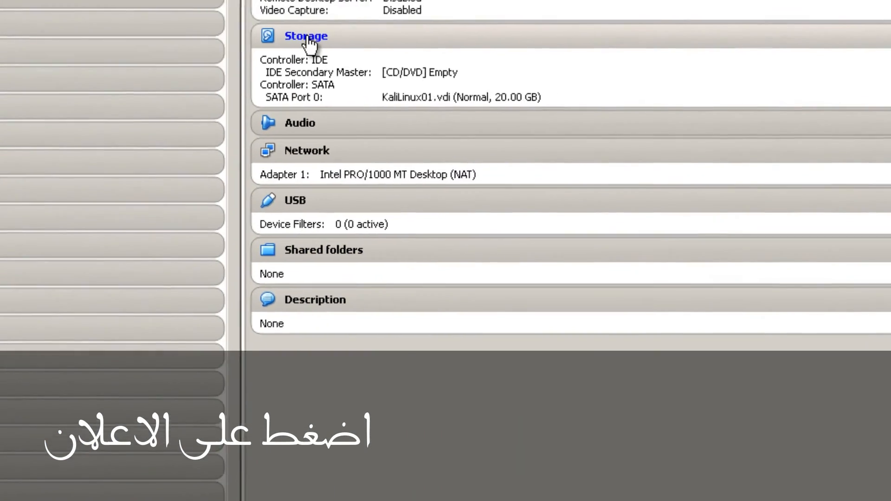
left_click(607, 23)
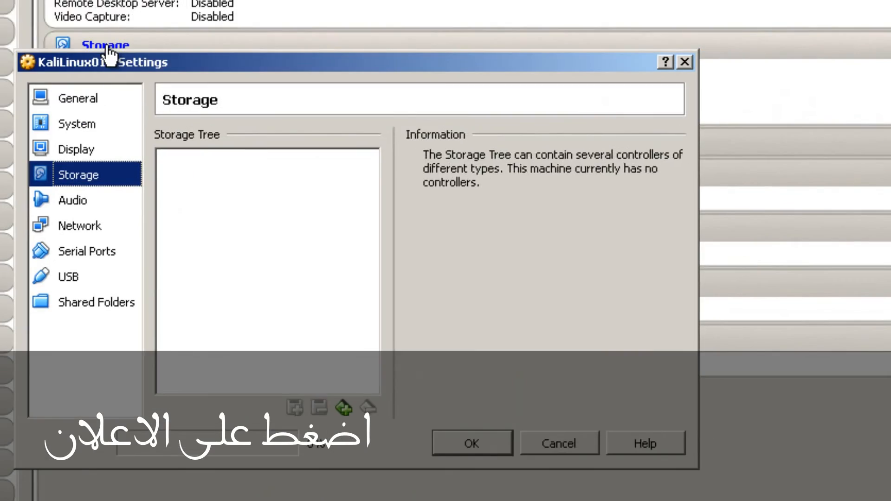
left_click(215, 189)
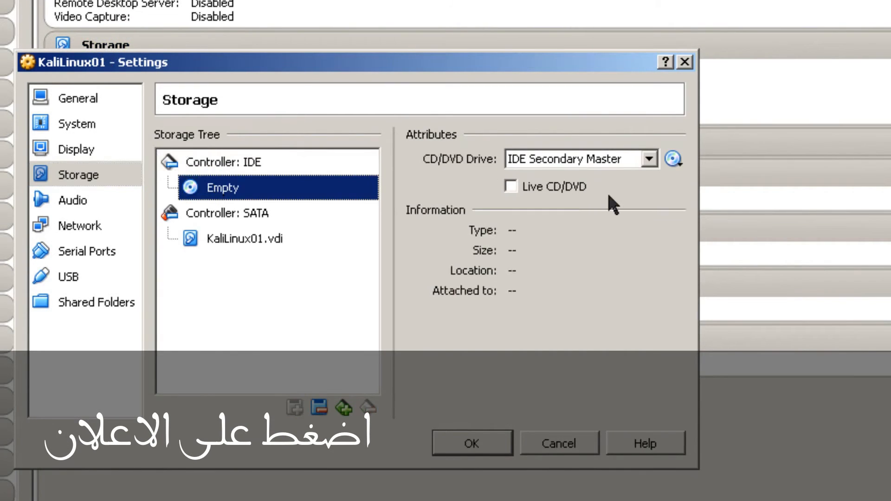
left_click(673, 159)
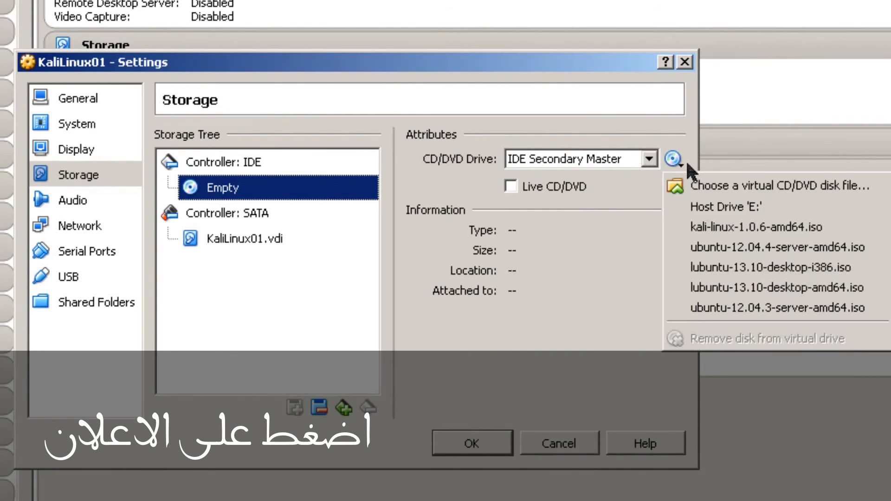
left_click(713, 213)
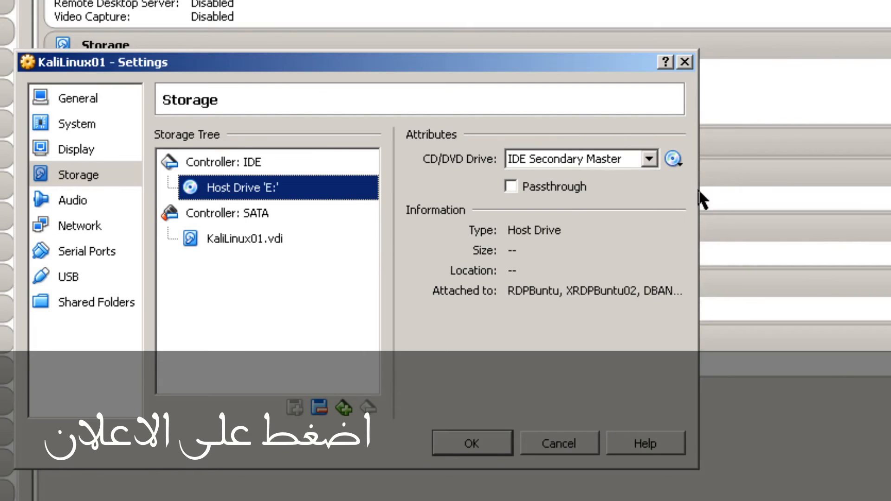
left_click(493, 439)
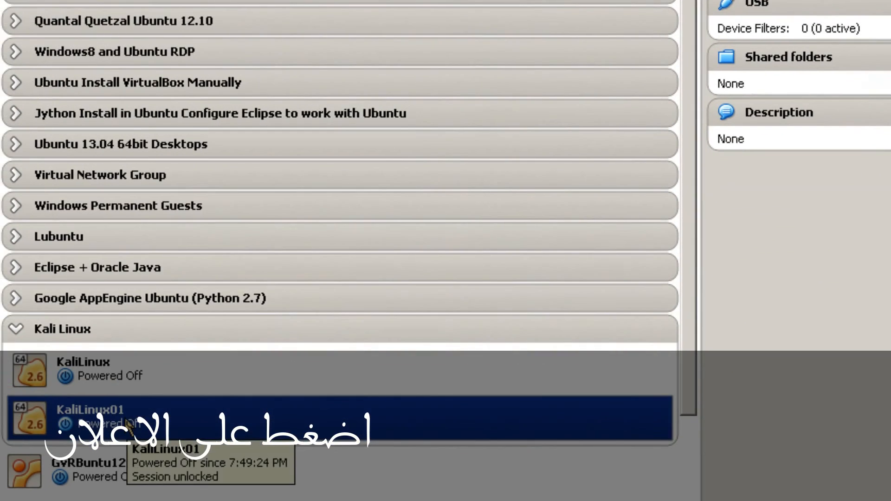
Step: Start KaliLinux01 and log in as root with the account password
right_click(130, 420)
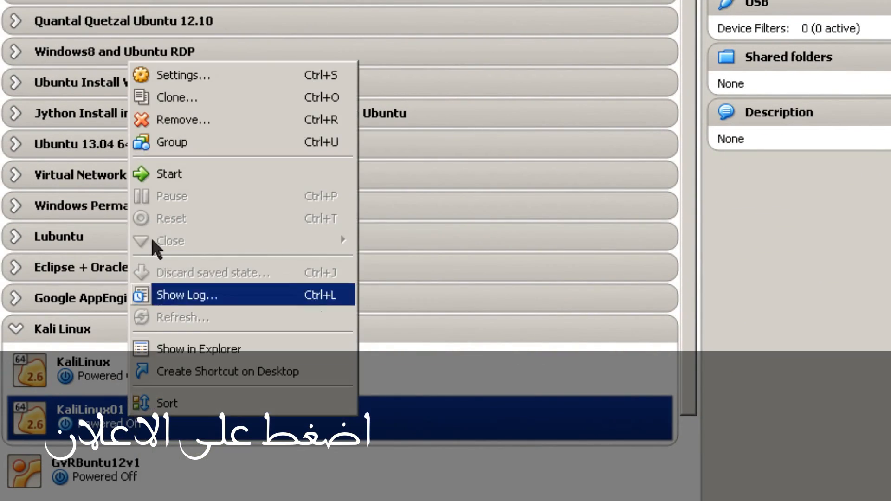
left_click(176, 181)
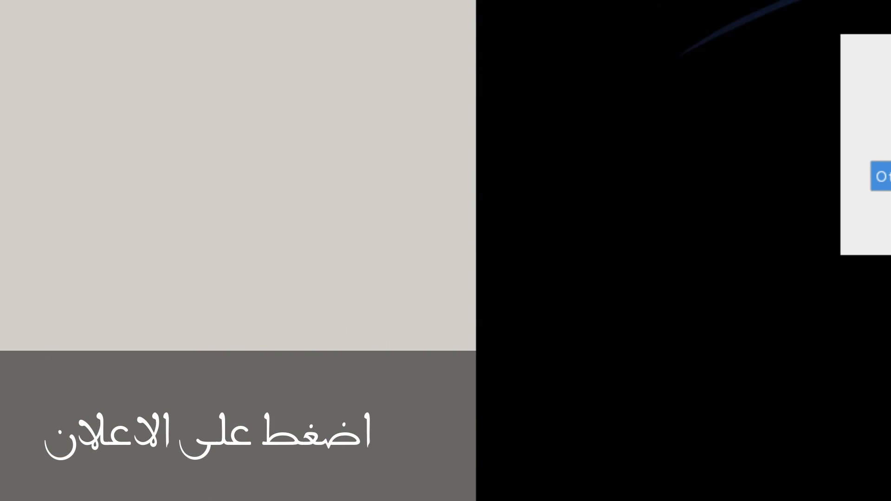
left_click(882, 177)
type("root")
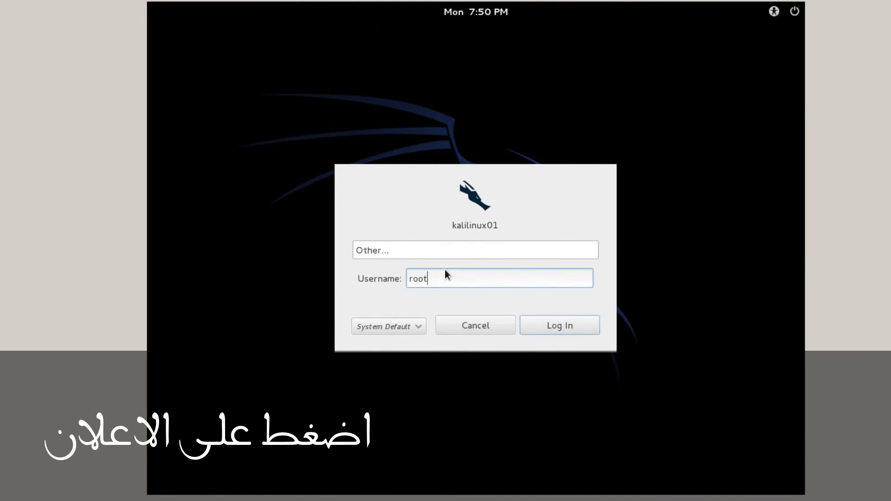
left_click(530, 321)
type("••••••••")
key("Return")
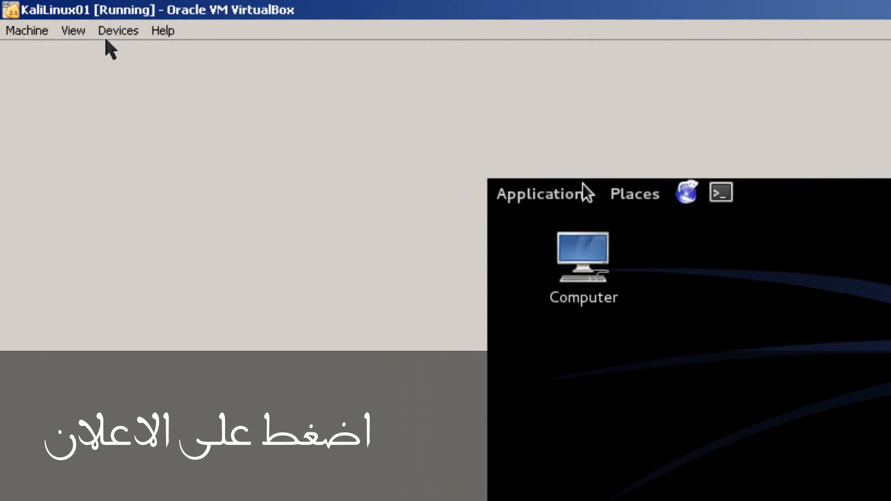
left_click(112, 33)
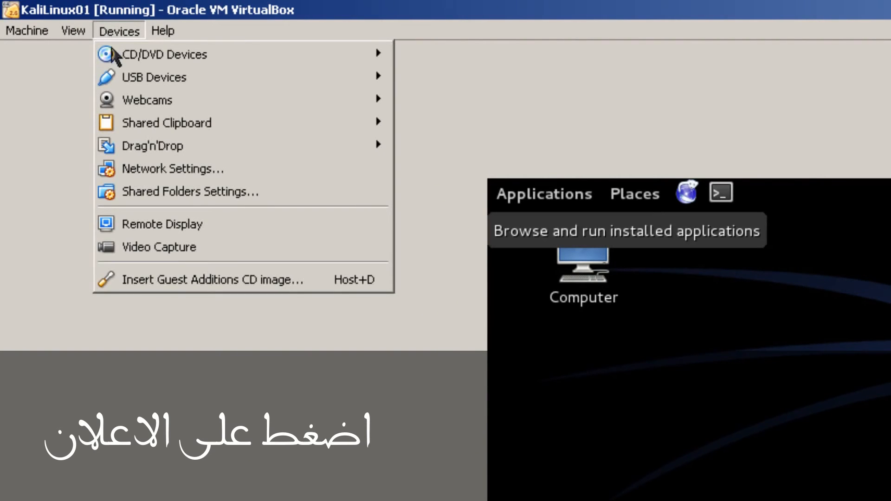
Step: Insert the Guest Additions CD image, run its autorun, and dismiss the autorun error
left_click(148, 280)
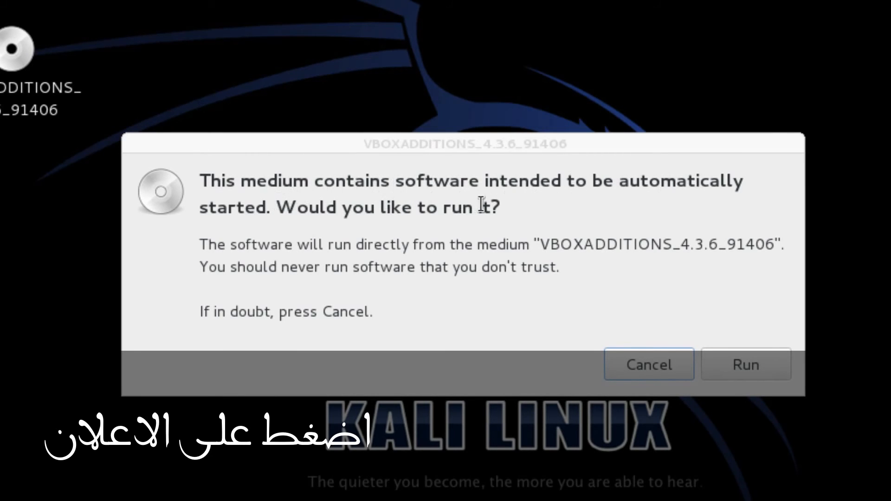
left_click(755, 358)
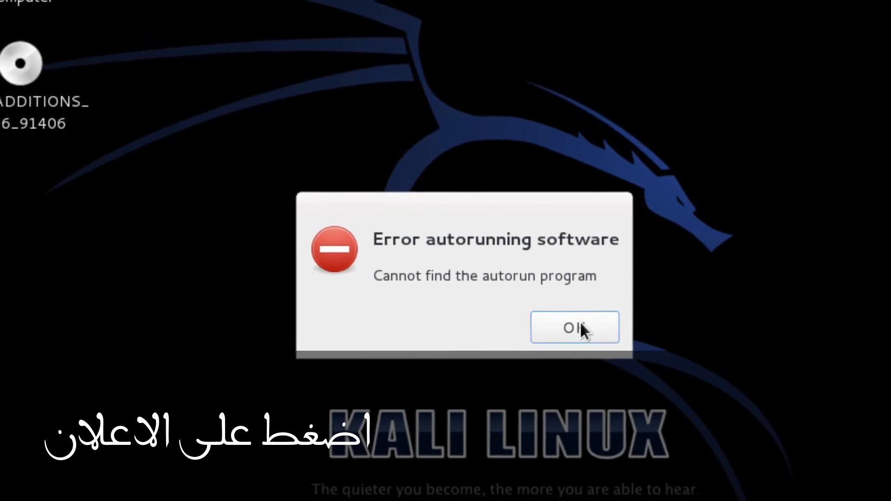
left_click(581, 312)
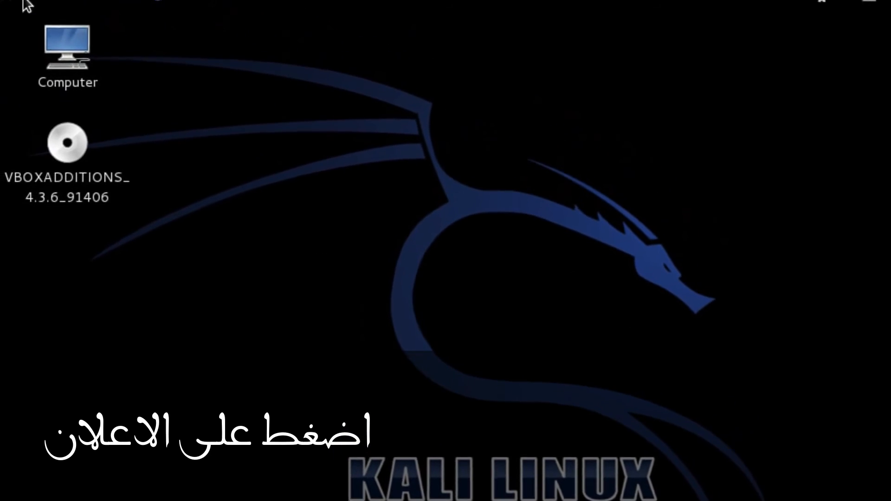
Step: Open a new terminal, change to /media, and list its contents
left_click(43, 10)
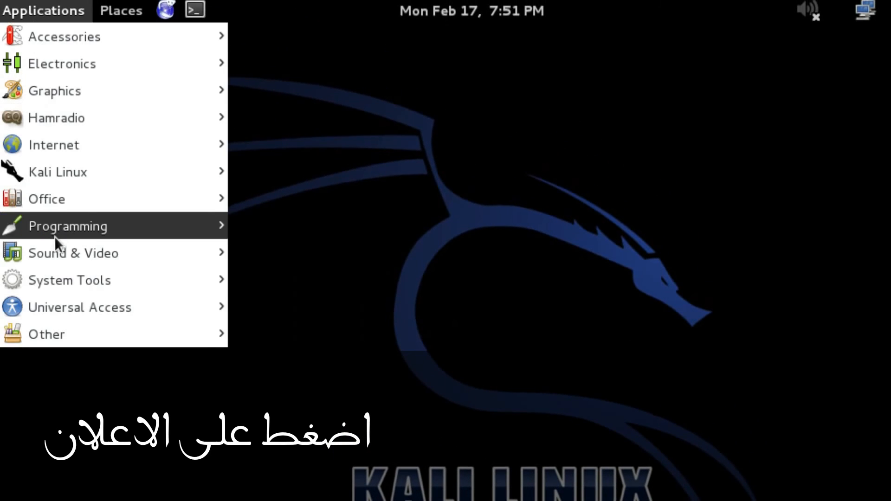
mouse_move(55, 200)
mouse_move(82, 48)
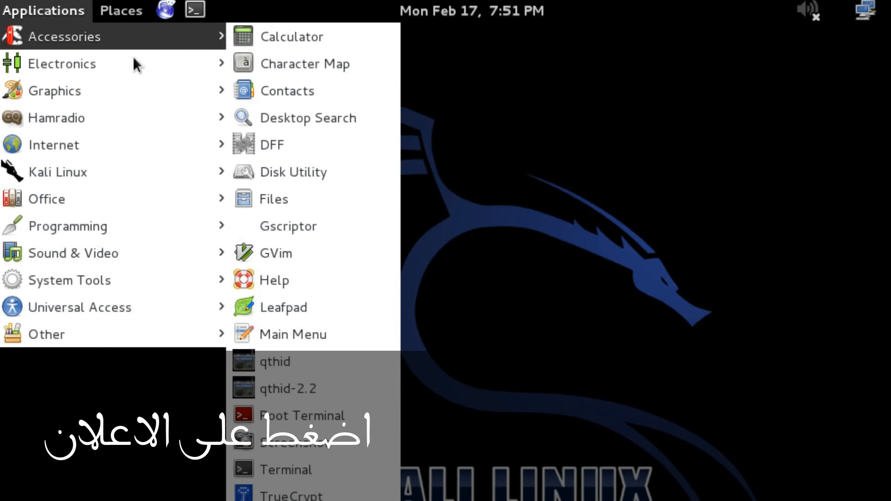
left_click(294, 469)
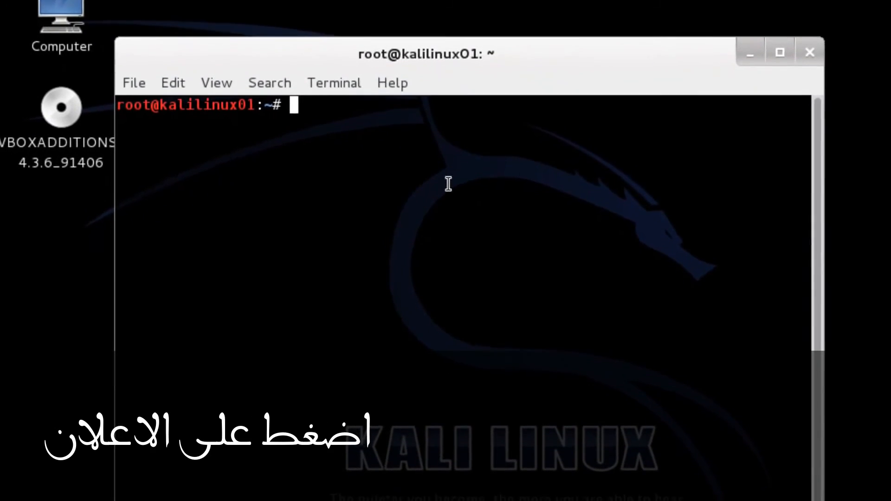
type("cd /media")
key("Return")
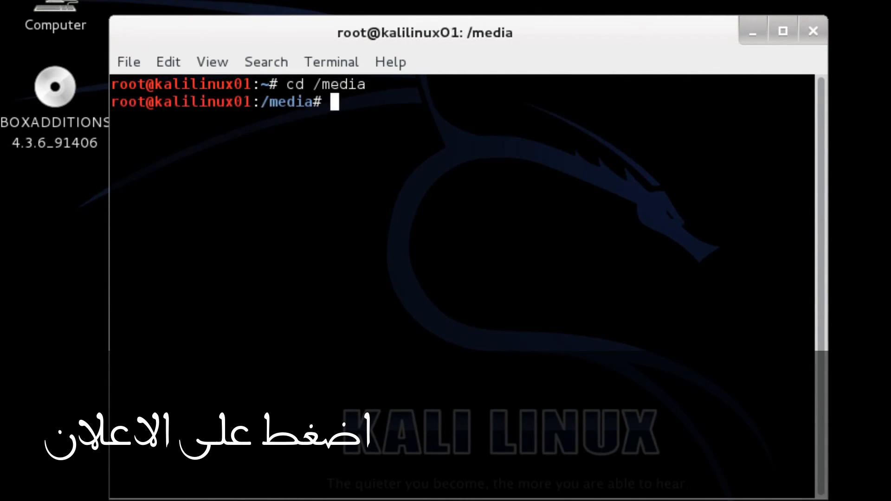
type("ls")
key("Return")
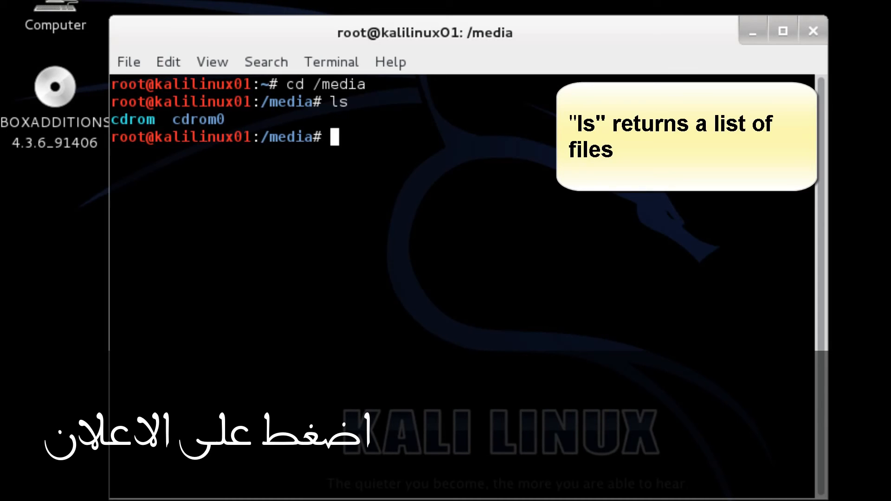
Step: Enter cdrom0 and list the Guest Additions disc files
type("cd c")
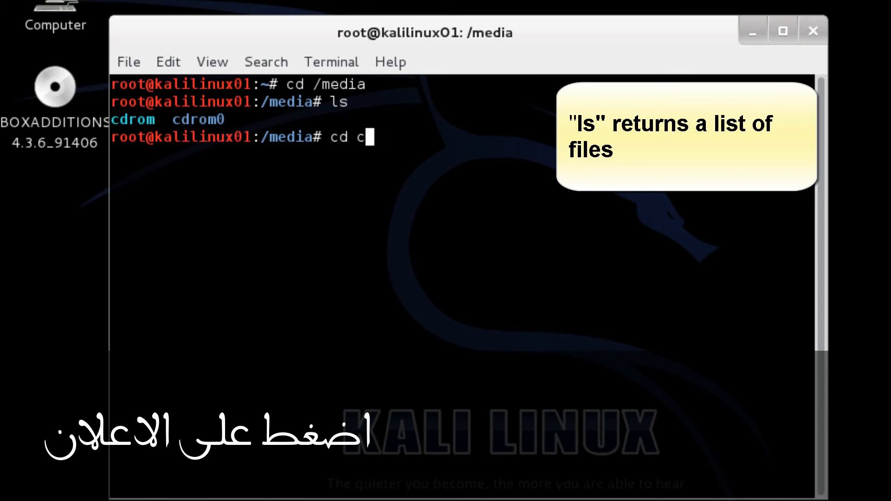
type("dro")
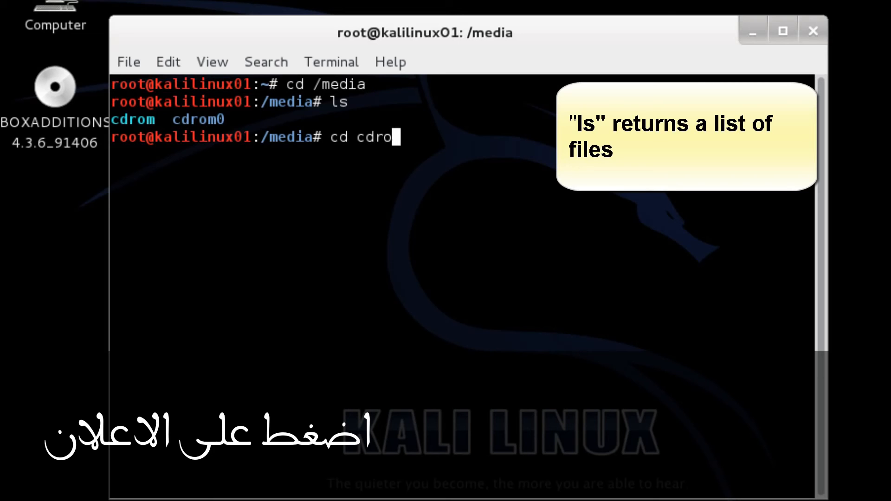
type("m0")
key("Return")
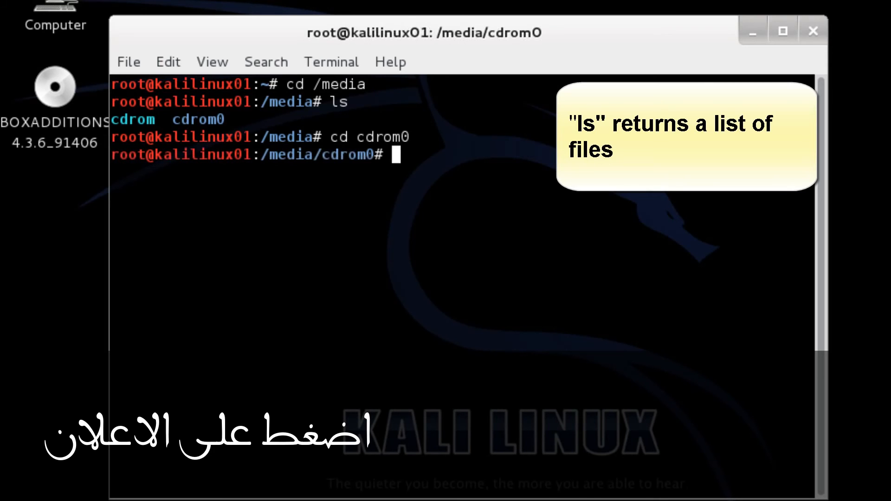
type("ls")
key("Return")
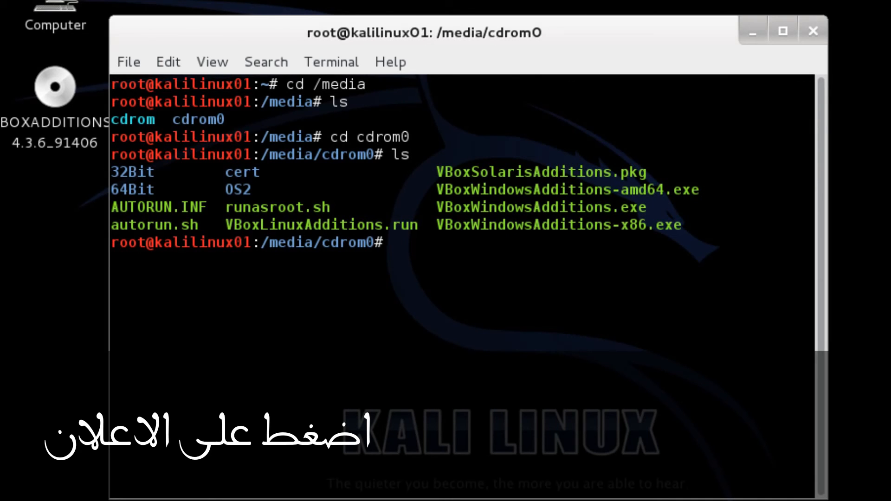
Step: Try running ./VBoxLinuxAdditions.run directly from the disc, which returns Permission denied
type("./VBoxLinus")
key("BackSpace")
type("xAdditions.run")
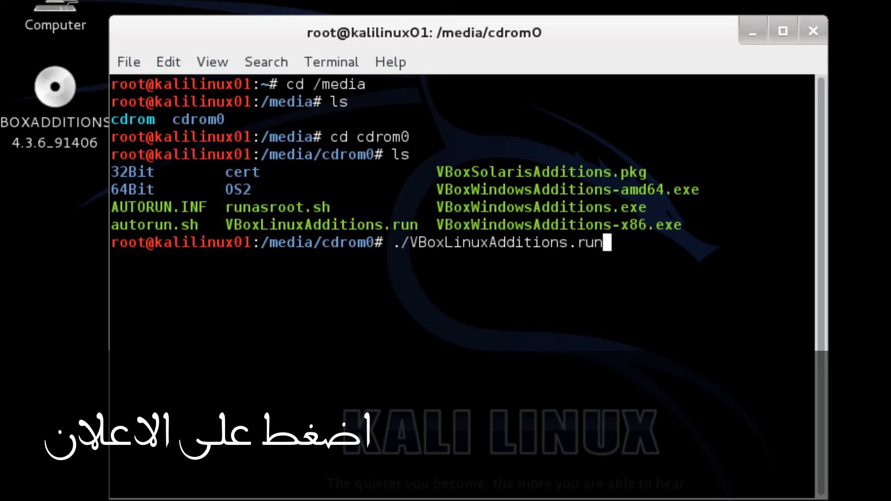
key("Return")
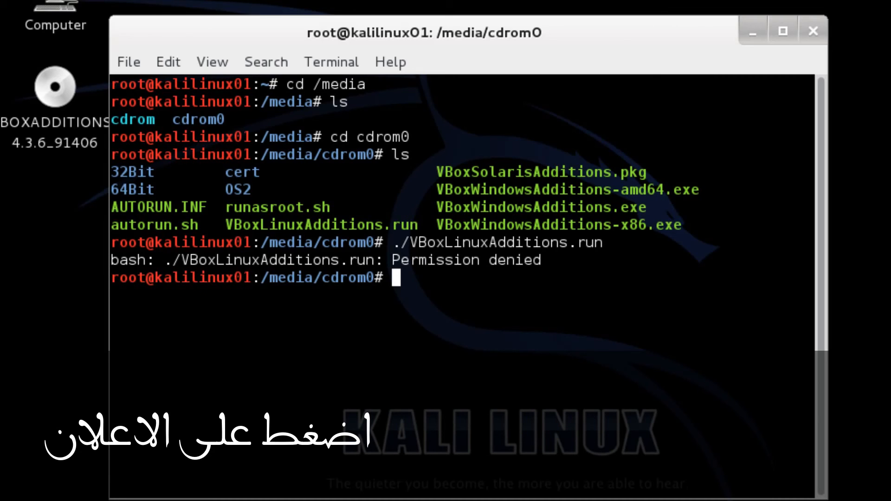
Step: Copy VBoxLinuxAdditions.run into /root
type("cp")
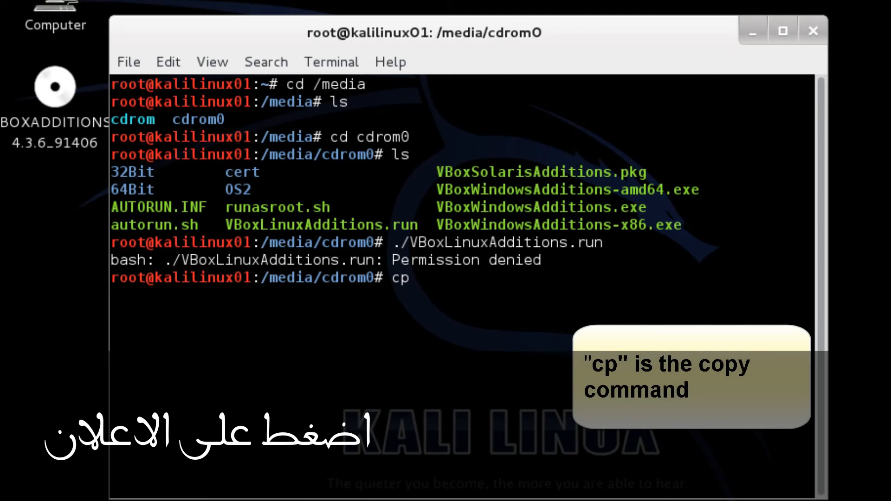
type(" VBoxLinuxAdditions")
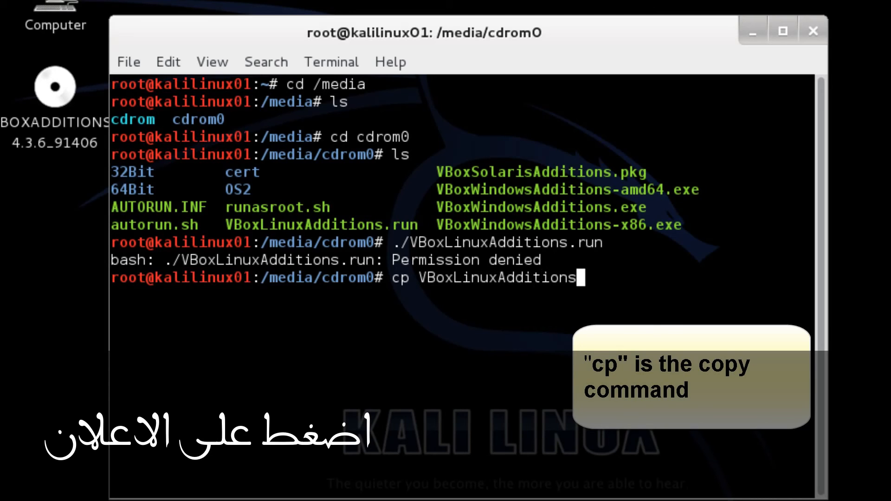
type(".un")
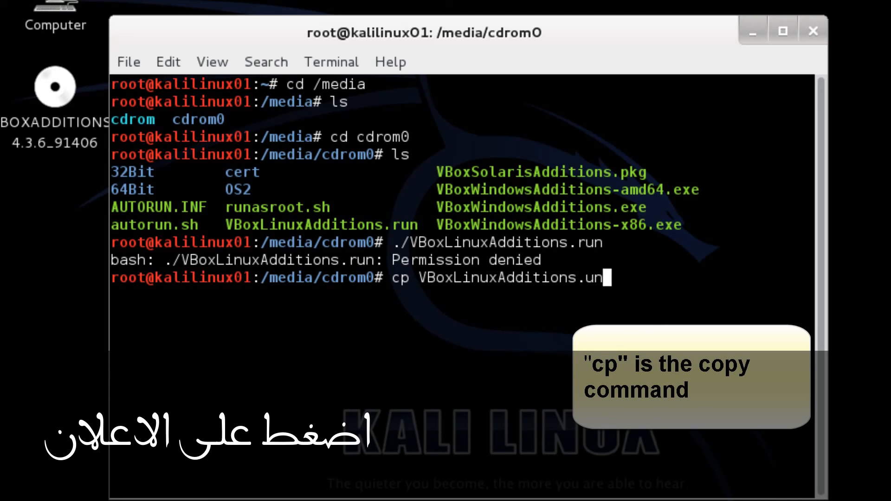
key("BackSpace")
key("BackSpace")
key("BackSpace")
type("run /root")
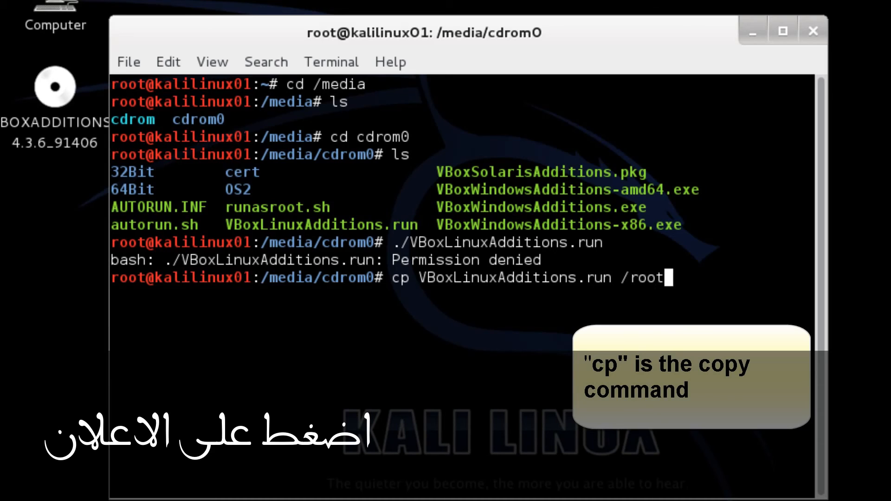
key("Return")
type("cd /root")
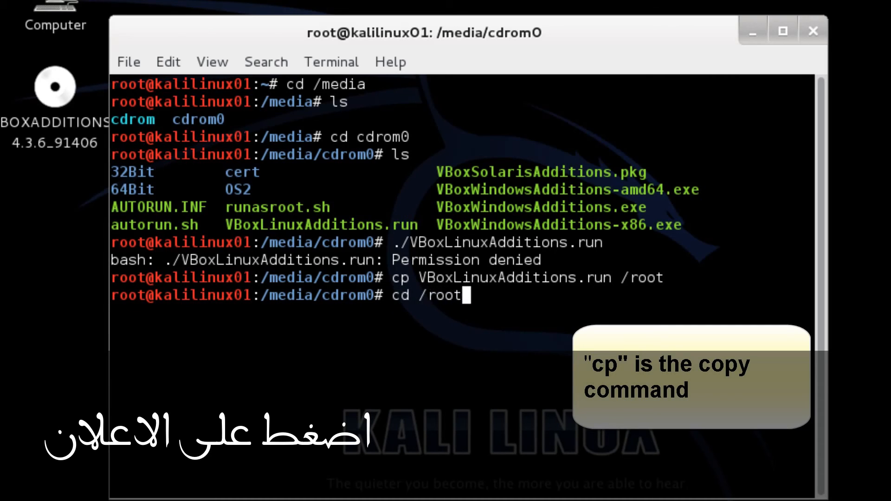
Step: Move into /root and list its files
key("Return")
type("ls")
key("Return")
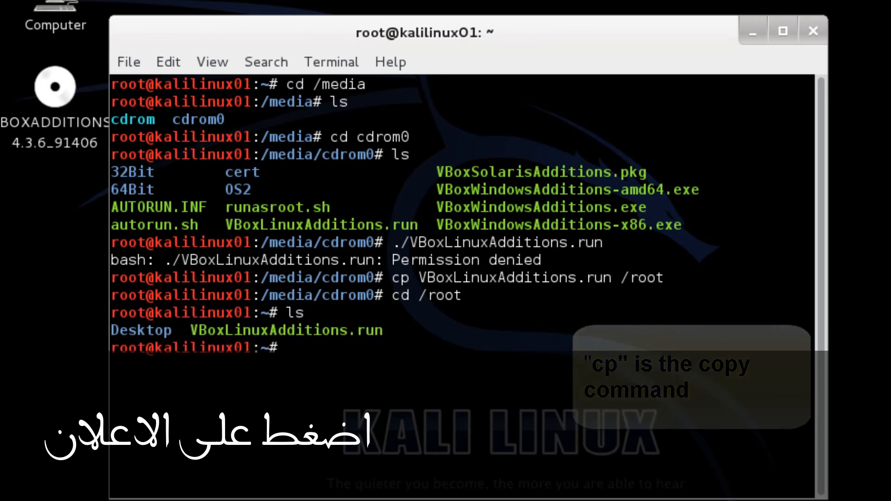
Step: Chmod 755 VBoxLinuxAdditions.run, verify rwxr-xr-x with ls -l, and rerun the installer
type("chmo")
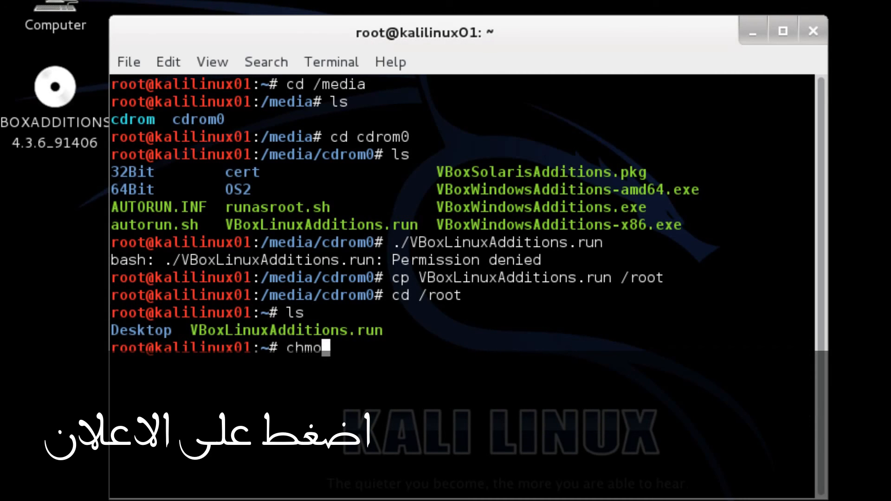
type("d")
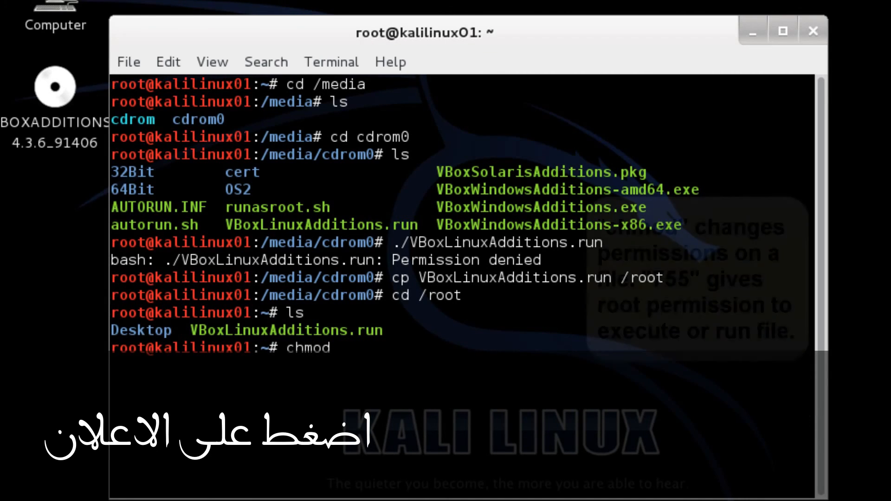
type(" 755 ")
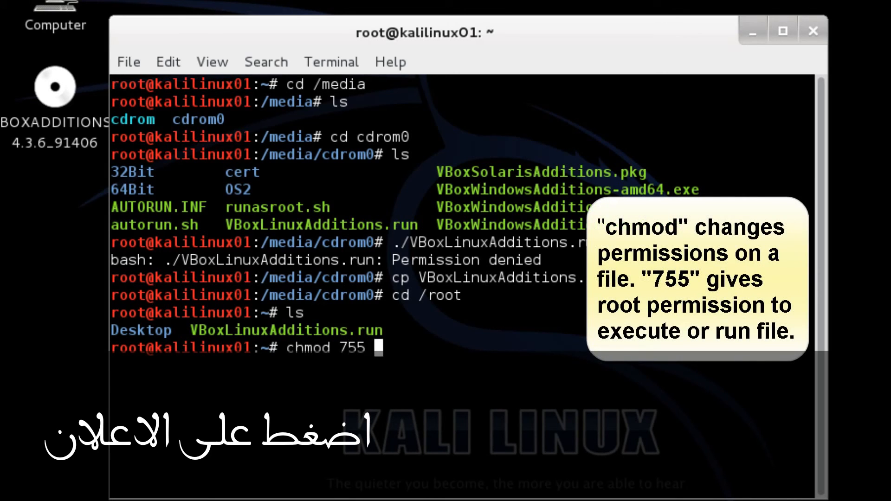
type("VBox")
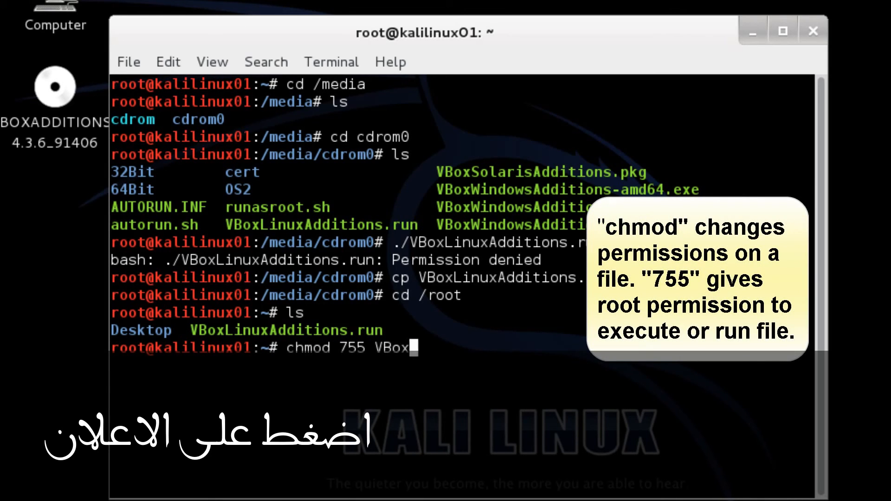
type("LinuxA")
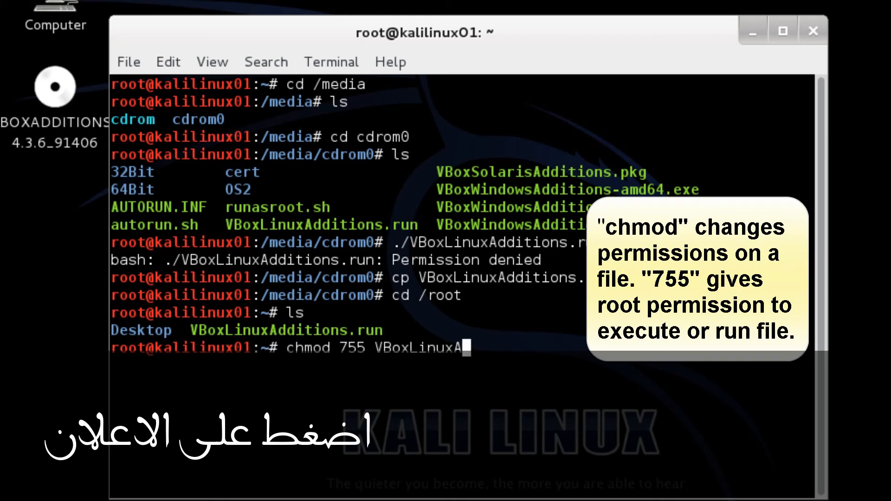
type("dditions.")
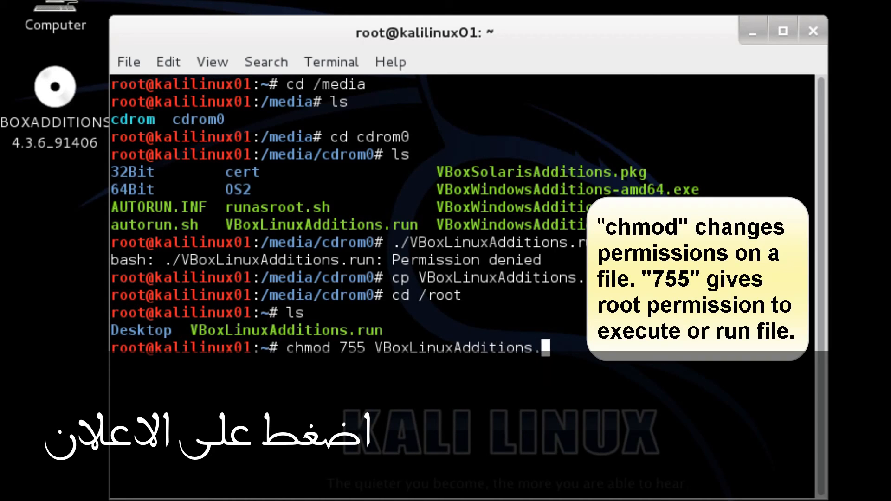
type("run")
key("Return")
type("l")
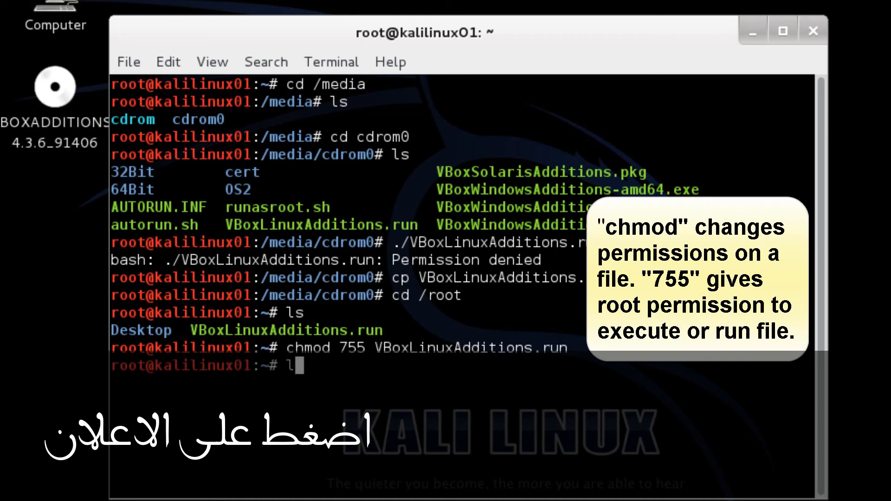
type("s -l")
key("Return")
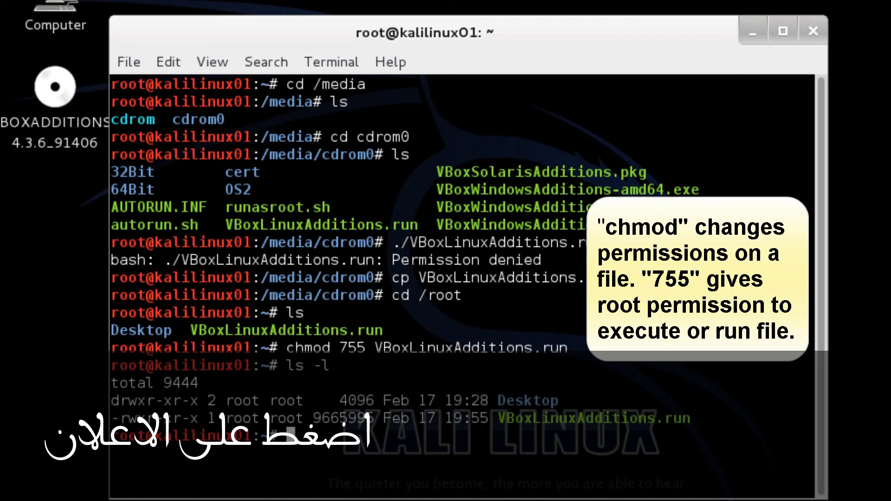
key("Up")
key("Up")
key("Up")
key("Up")
key("Up")
key("Up")
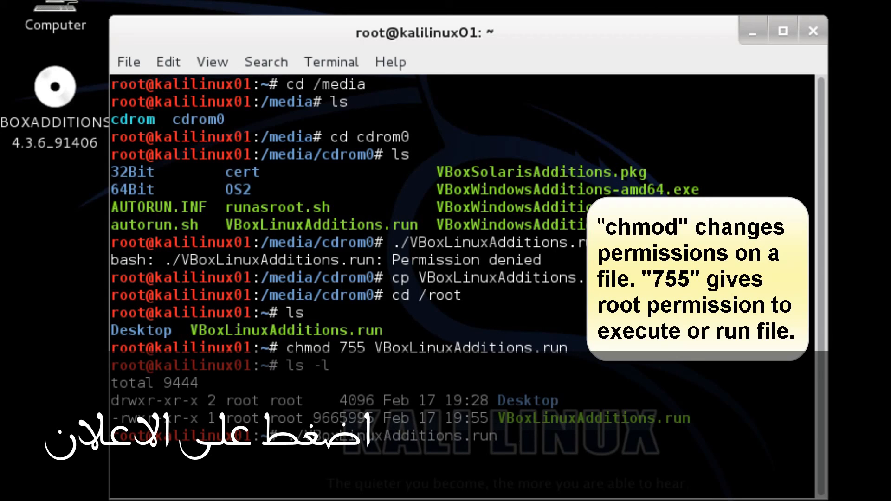
key("Return")
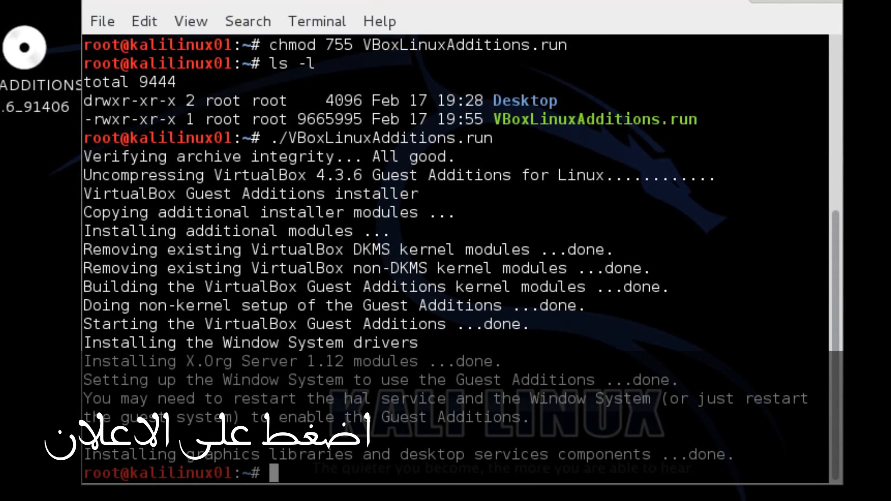
Step: Reboot the Kali guest after the Guest Additions install finishes
type("reboot")
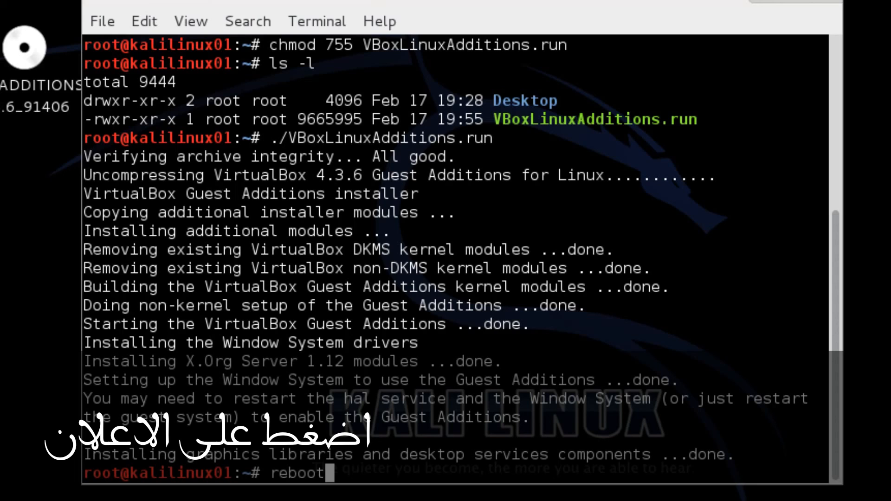
key("Return")
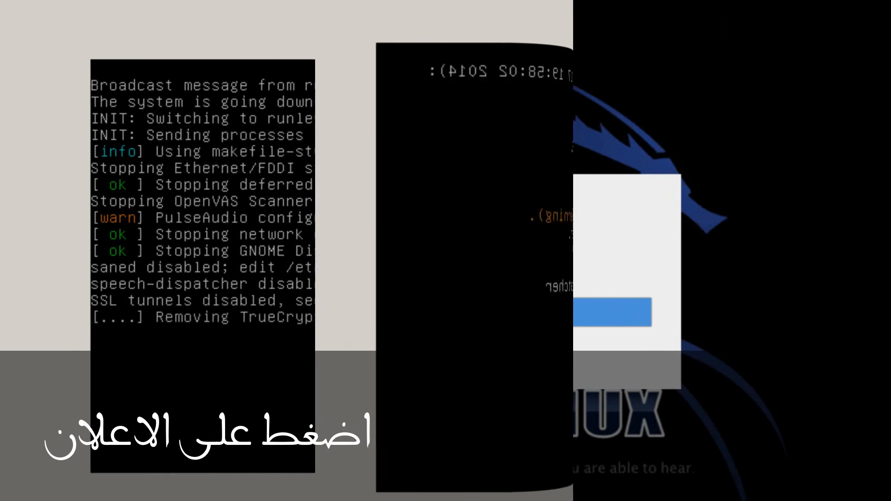
Step: Log in to the rebooted Kali guest as root with the account password
left_click(329, 306)
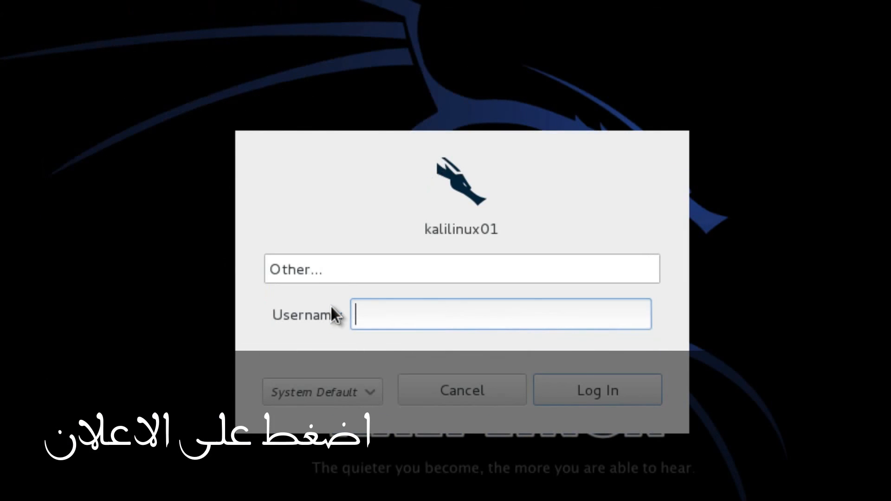
type("root")
left_click(586, 386)
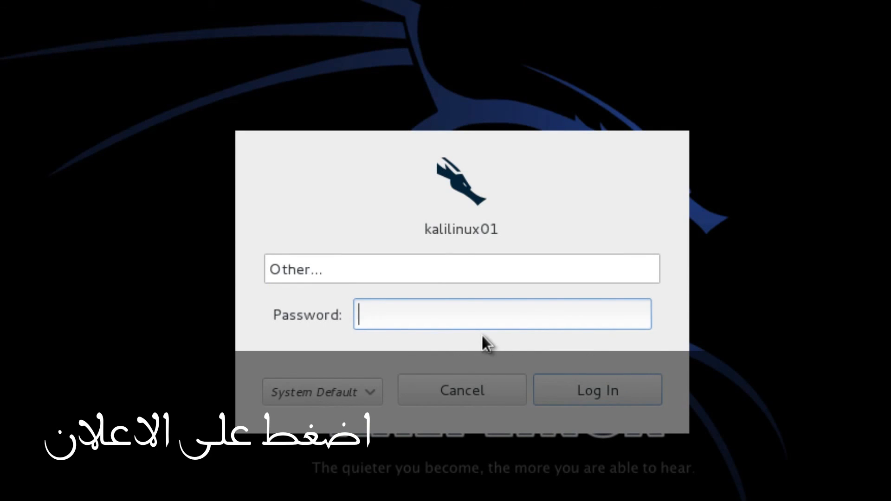
type("********")
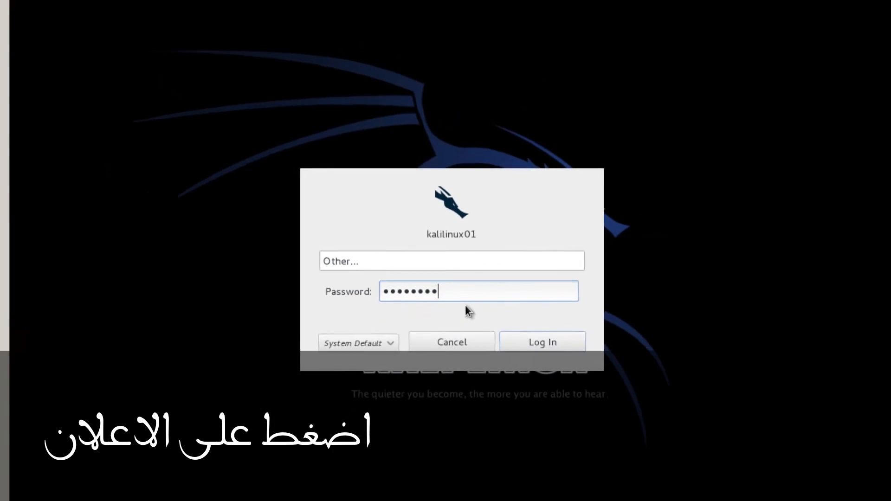
key("Return")
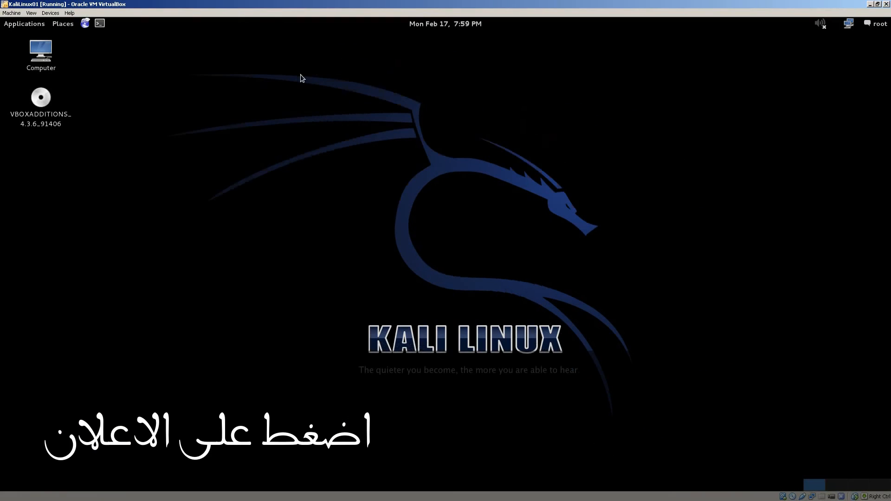